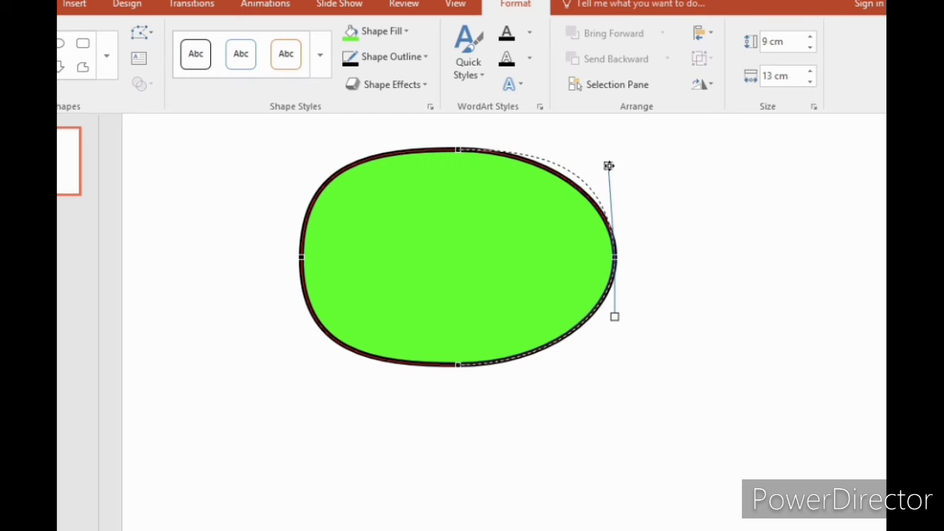
Step: Reshape the green oval's right curve point to bulge its corners like the opposite side, and shift the shape slightly down
drag(614, 317, 613, 354)
click(645, 280)
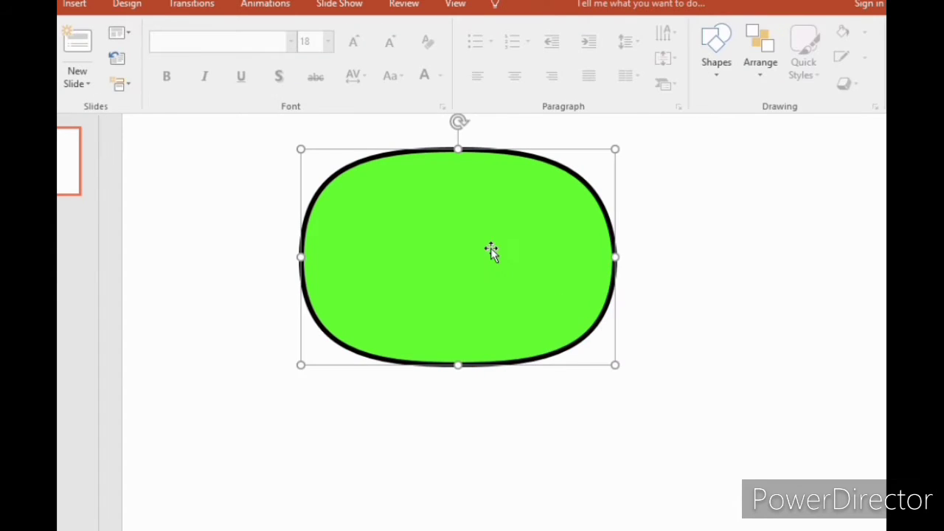
drag(492, 251, 493, 268)
click(727, 354)
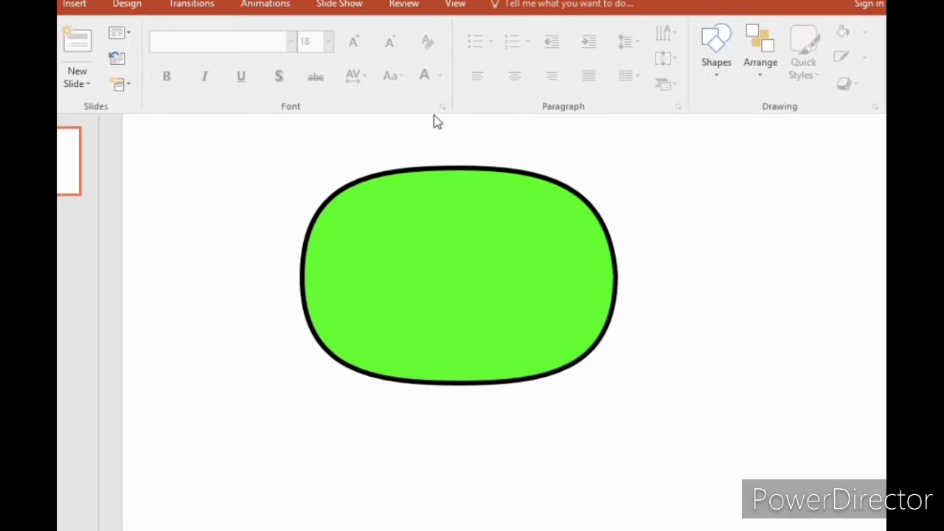
Step: Draw a circle over the upper-left part of the green head and size it to 5.4 by 5.4 cm
click(74, 5)
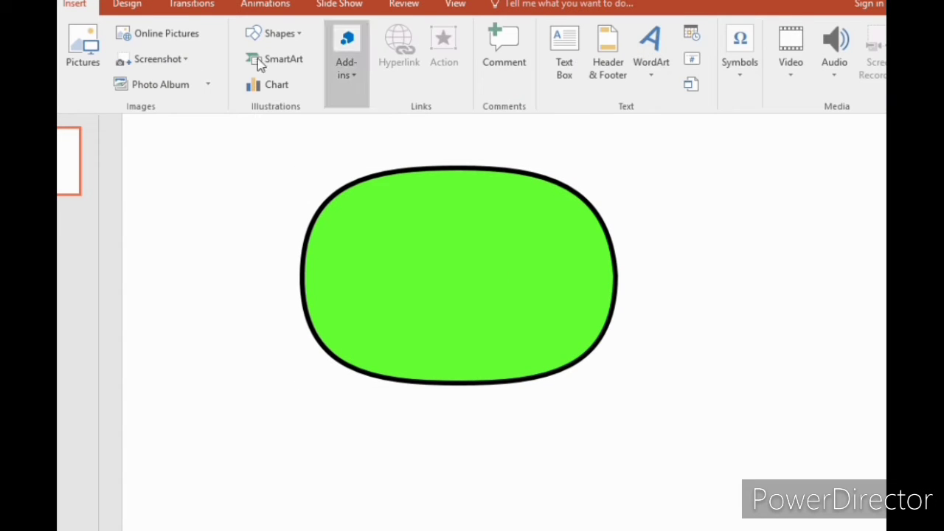
click(276, 33)
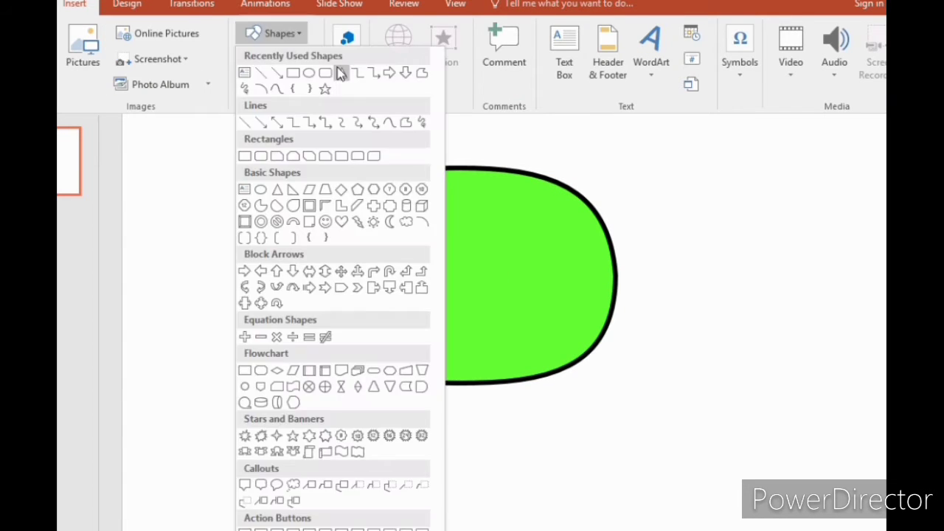
click(257, 189)
drag(327, 127, 459, 257)
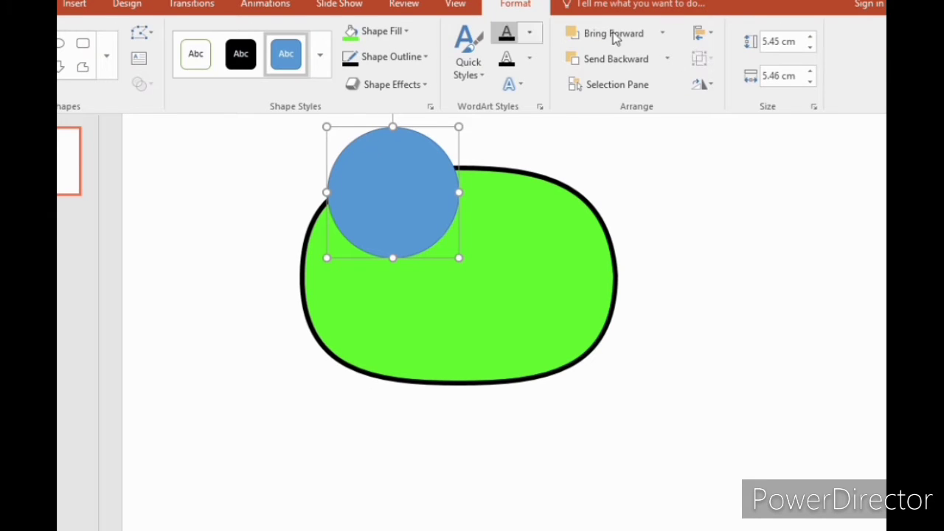
click(810, 81)
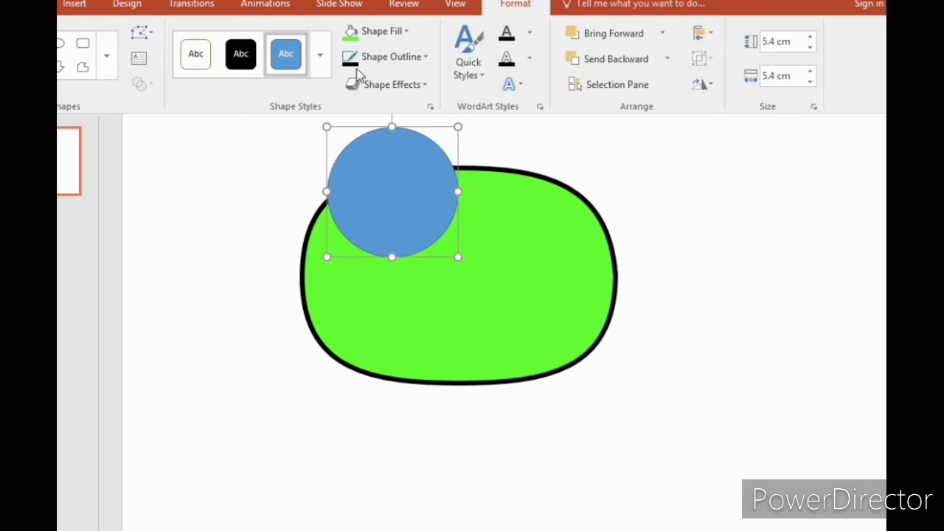
Step: Fill the eye circle with white and give it a 4½ pt black outline
click(406, 31)
click(345, 71)
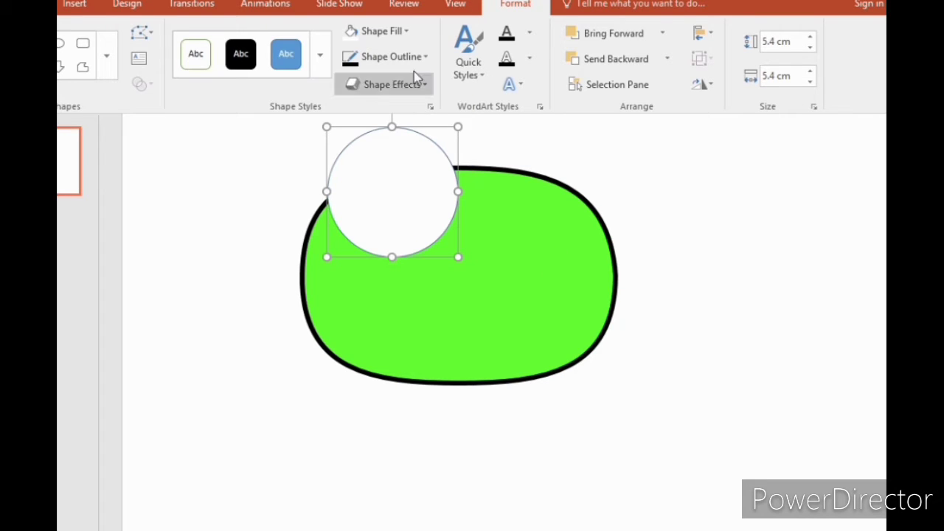
click(427, 57)
mouse_move(406, 299)
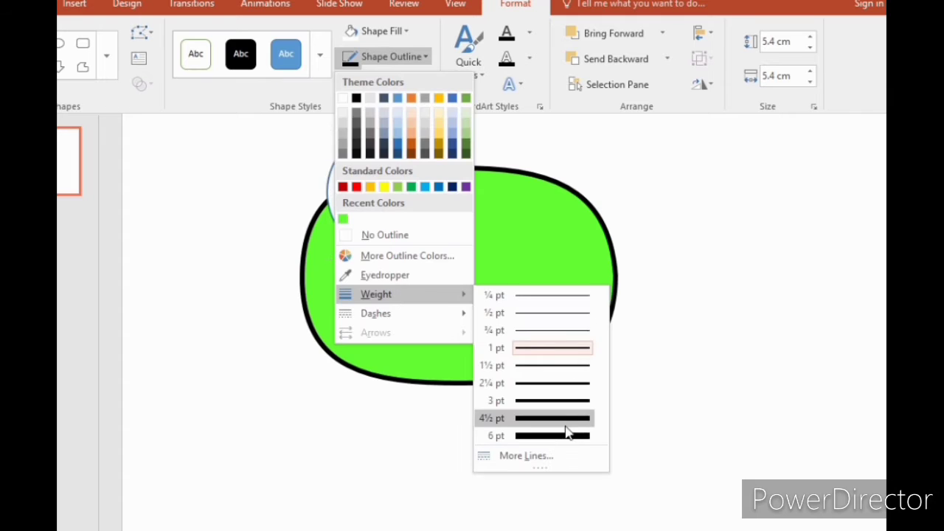
click(531, 418)
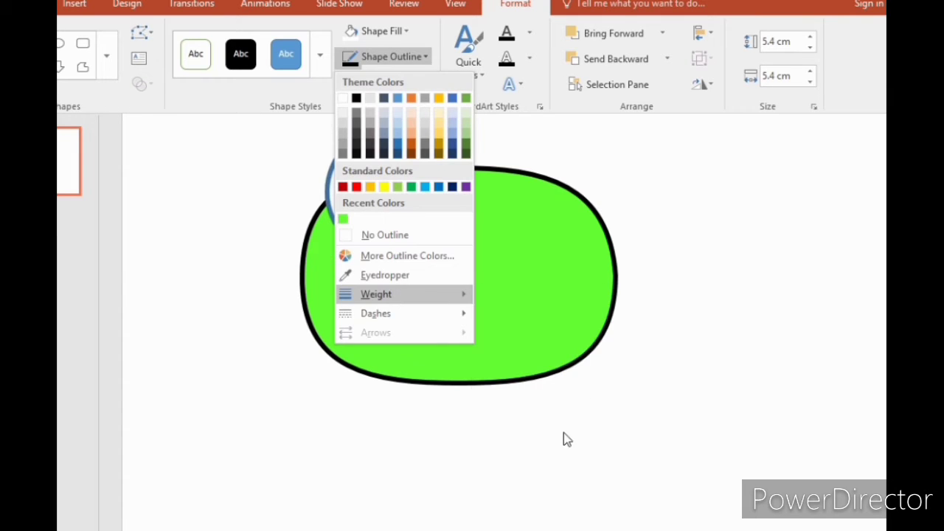
click(348, 57)
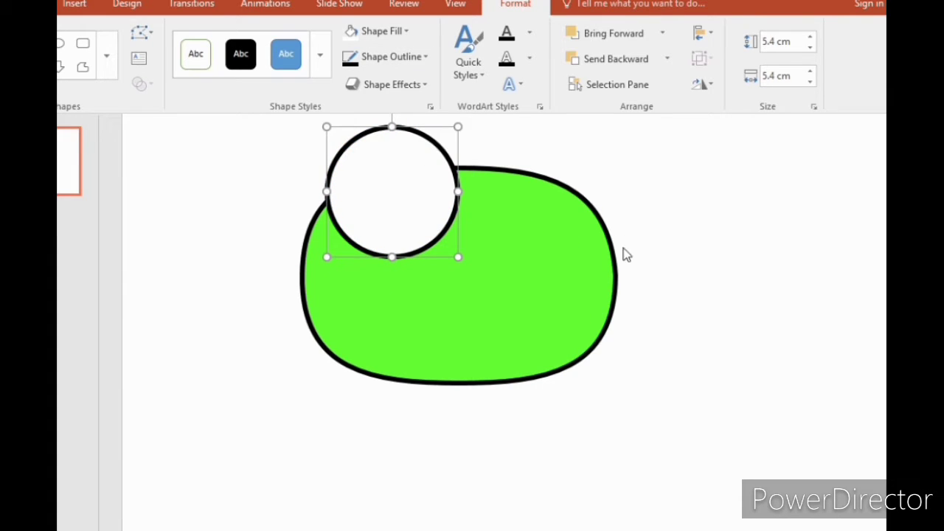
click(649, 206)
Step: Draw a small oval for the pupil inside the right half of the white eye circle
click(78, 6)
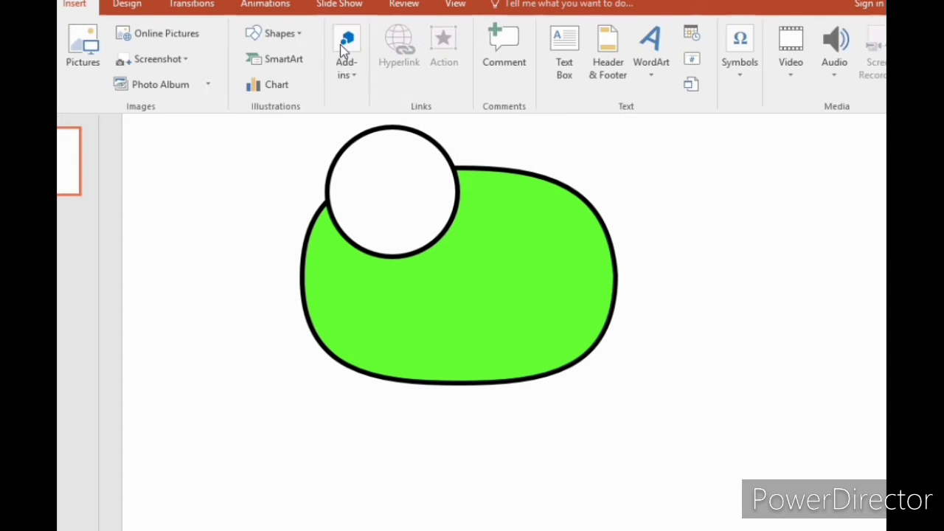
click(299, 36)
click(323, 71)
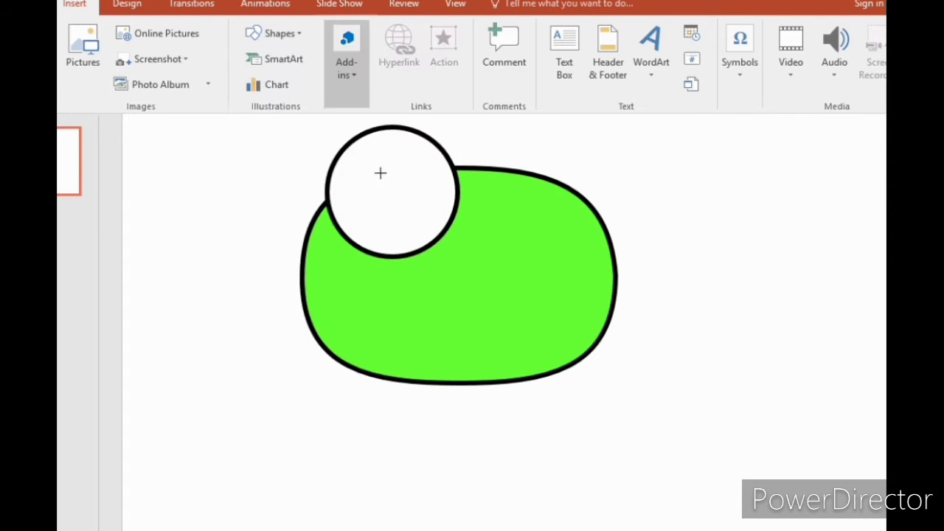
drag(411, 194, 441, 222)
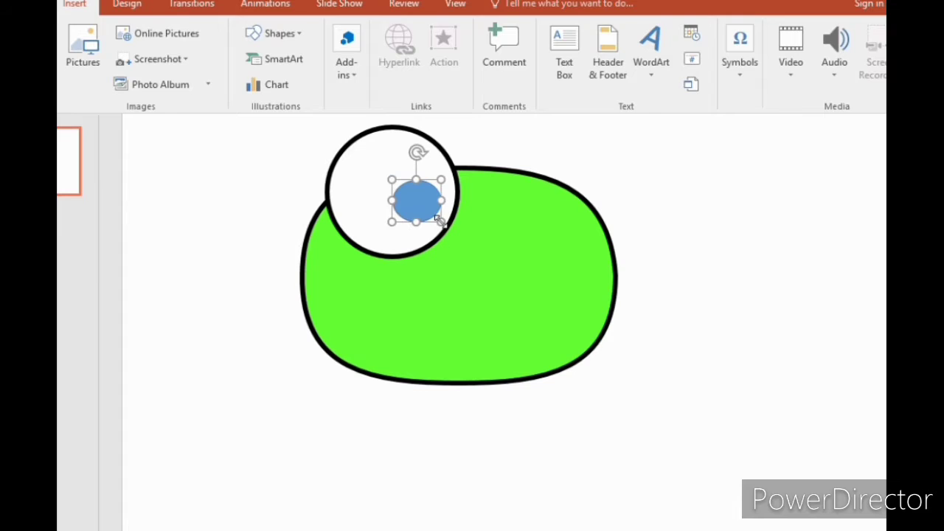
Step: Size the pupil to 2 cm high and 1.9 cm wide and apply the solid black shape style
click(810, 38)
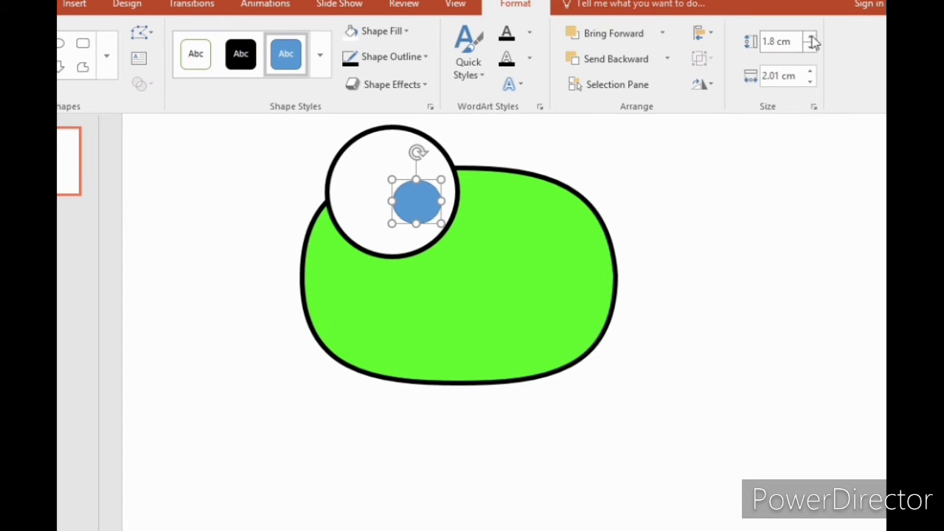
click(810, 37)
click(810, 38)
click(810, 80)
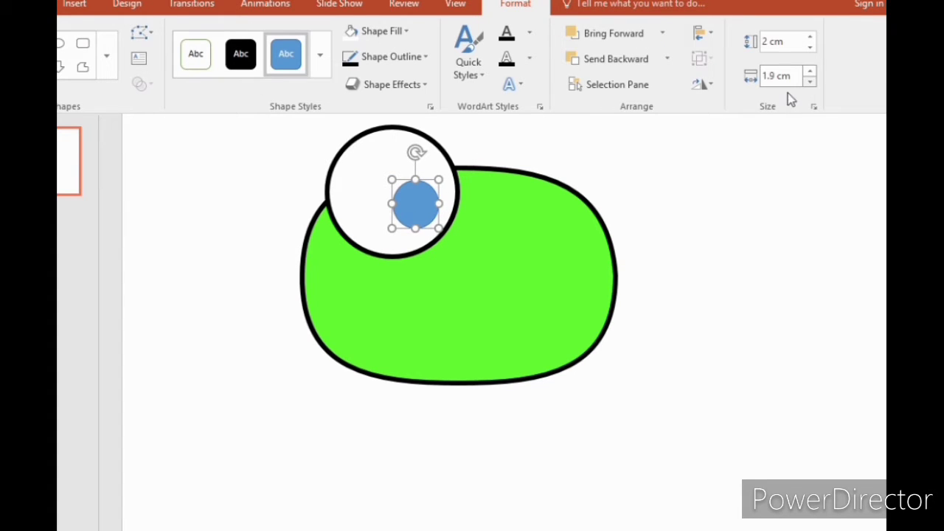
click(241, 54)
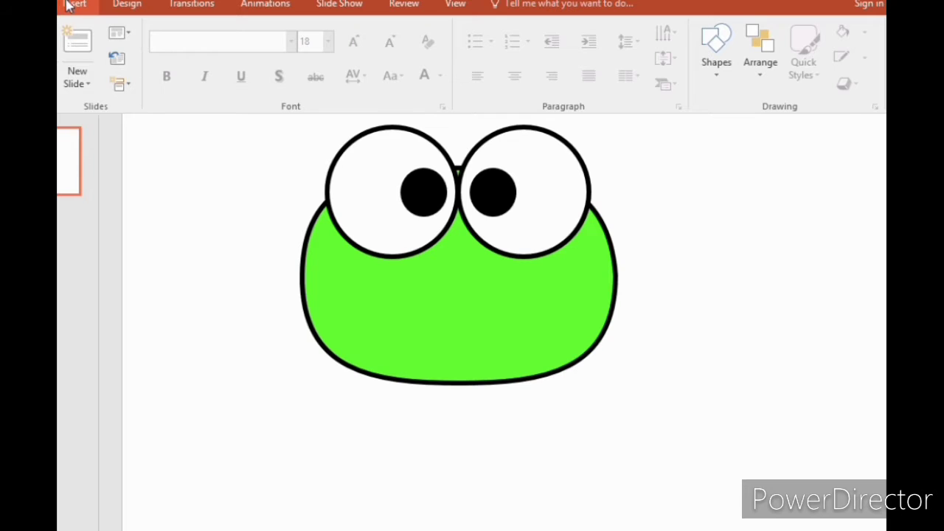
Step: Draw an isosceles triangle about 6.02 cm high and 4.58 cm wide beside the head
click(70, 5)
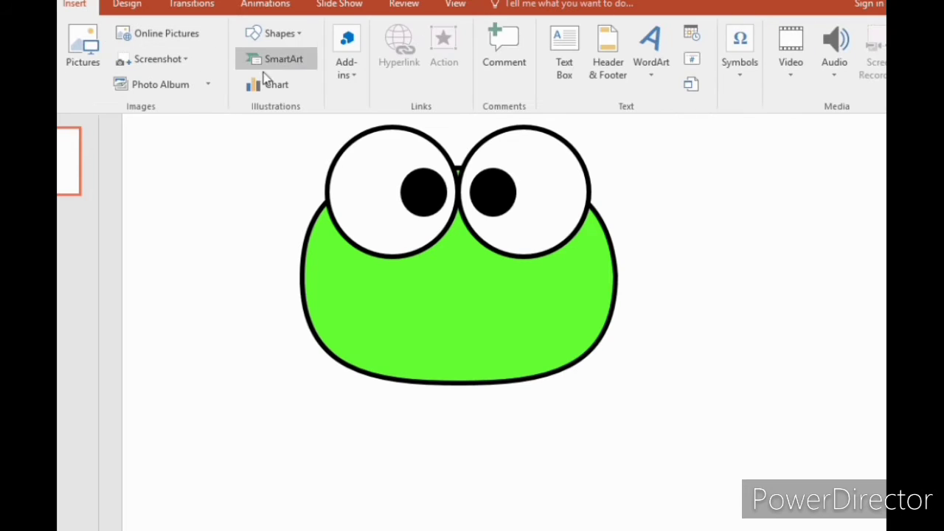
click(291, 35)
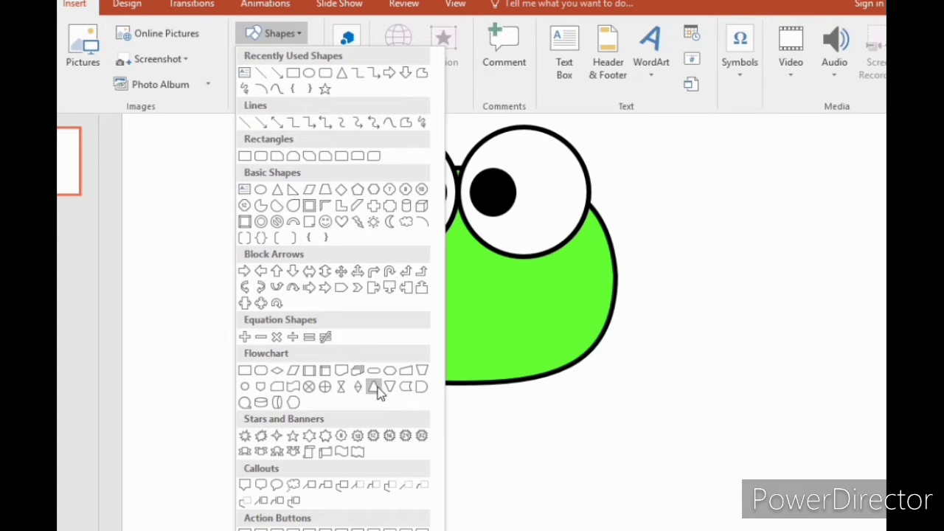
click(341, 74)
drag(191, 223, 302, 367)
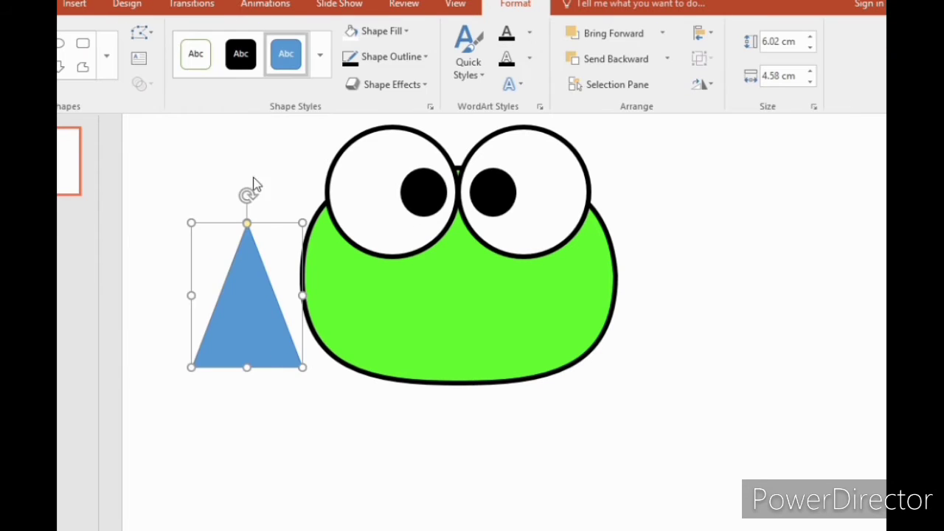
Step: Flip the triangle point-down, resize it to about 2.64 by 7.15 cm, and centre it on the lower face as the mouth
drag(247, 194, 247, 285)
drag(247, 223, 246, 325)
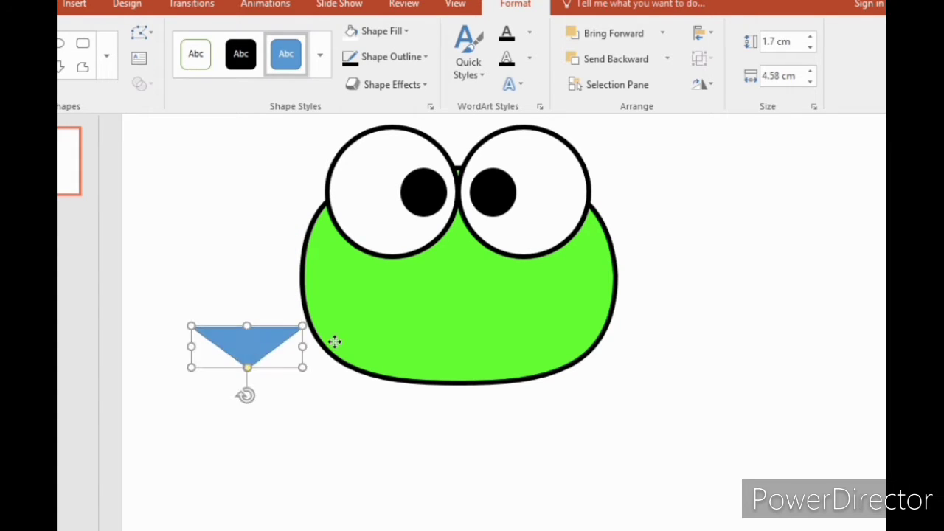
drag(334, 341, 354, 310)
drag(435, 322, 438, 331)
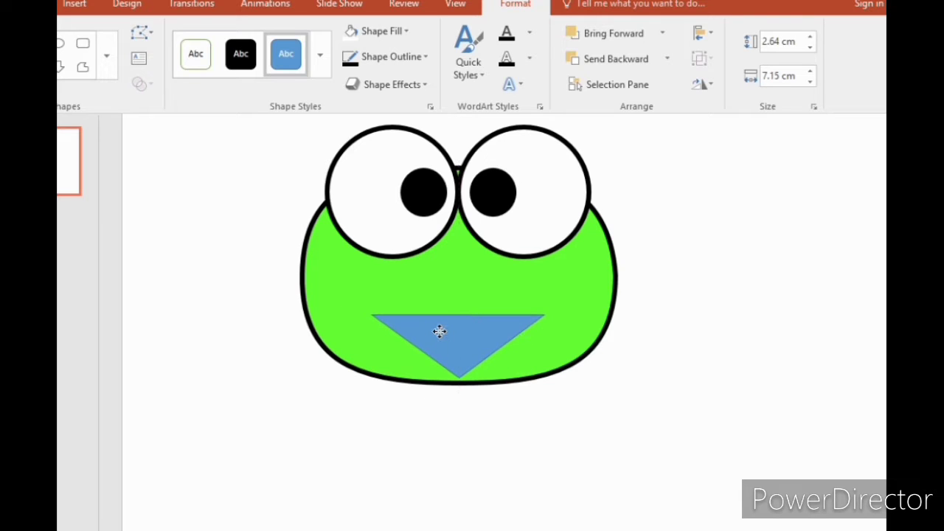
Step: Give the mouth triangle a thick black outline and the head's bright green fill
click(405, 59)
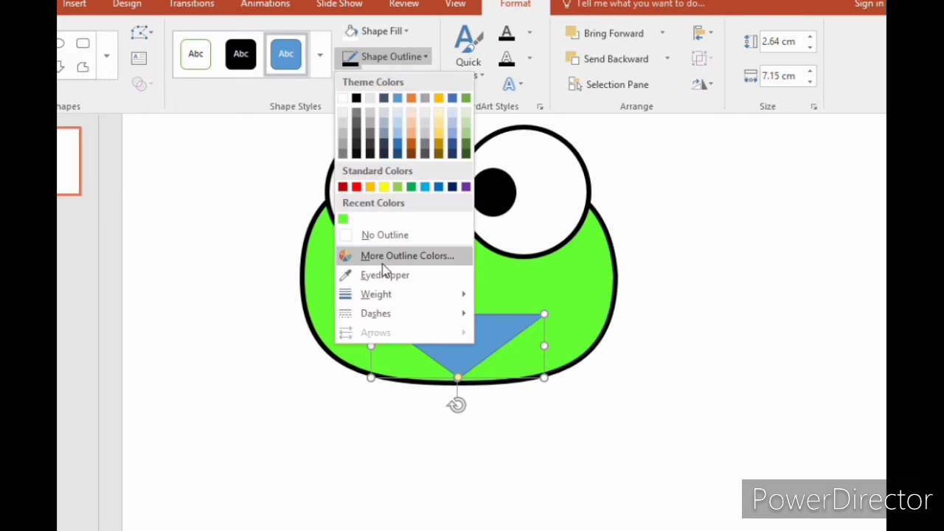
mouse_move(386, 295)
click(547, 437)
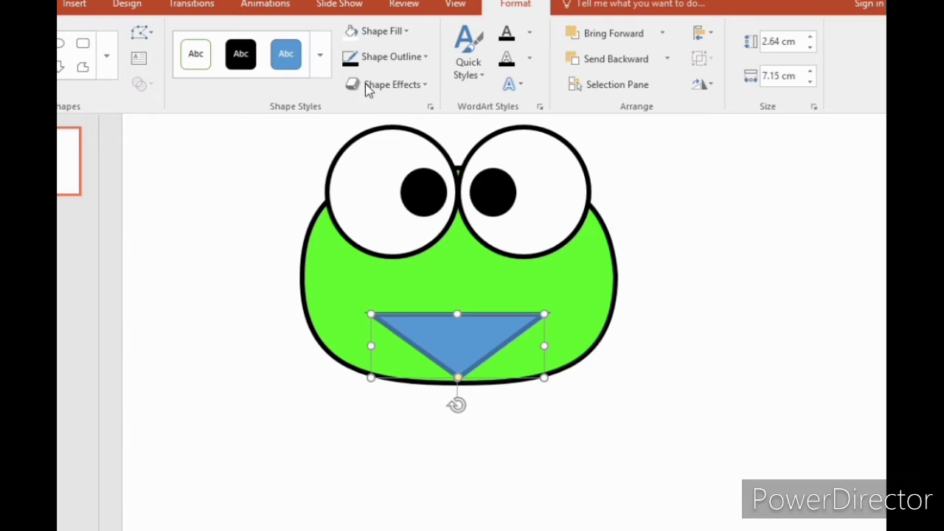
click(408, 33)
click(344, 193)
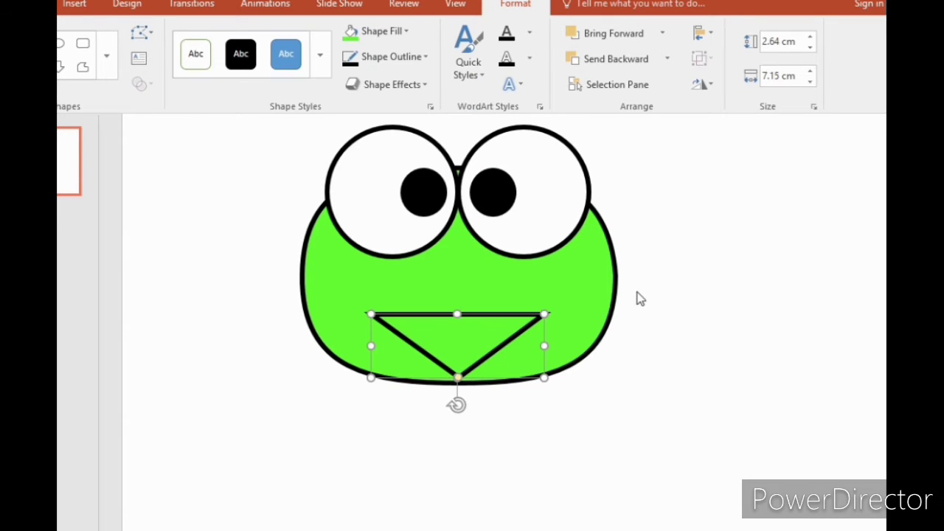
click(639, 299)
Step: Draw a thin rounded rectangle across the face, covering the top edge of the mouth triangle
click(74, 4)
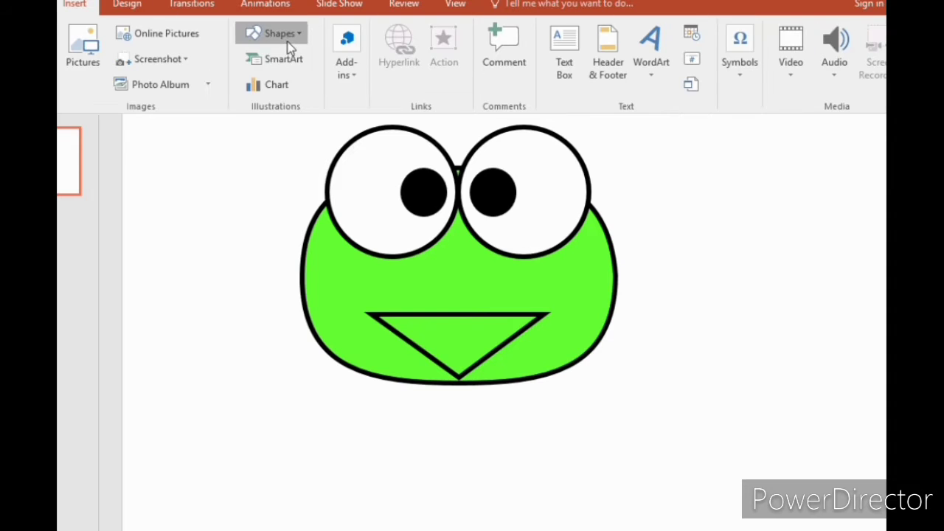
click(284, 35)
click(325, 74)
drag(343, 303, 566, 324)
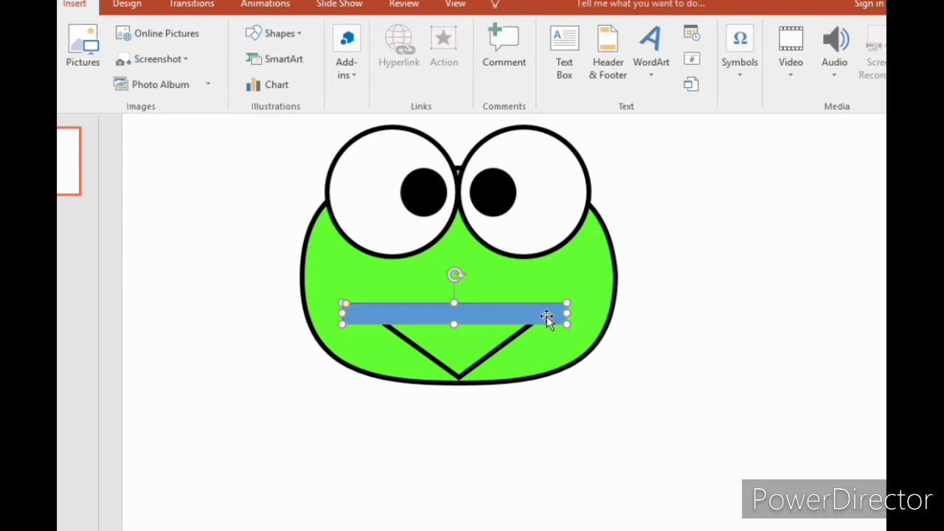
shift+click(444, 351)
click(147, 85)
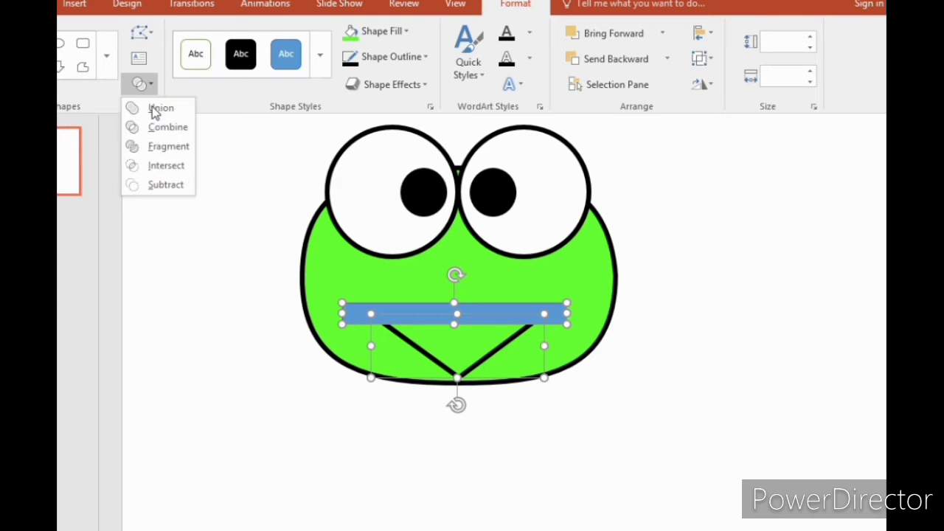
click(320, 347)
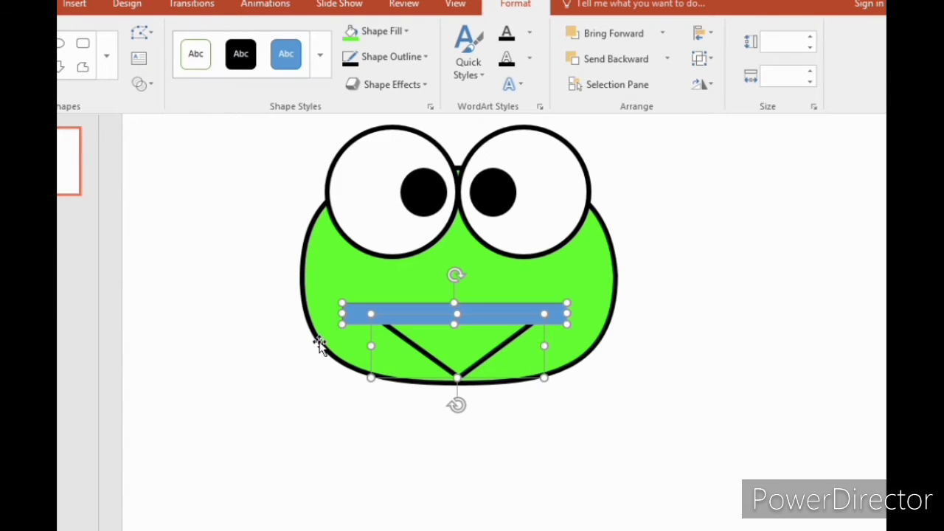
click(428, 330)
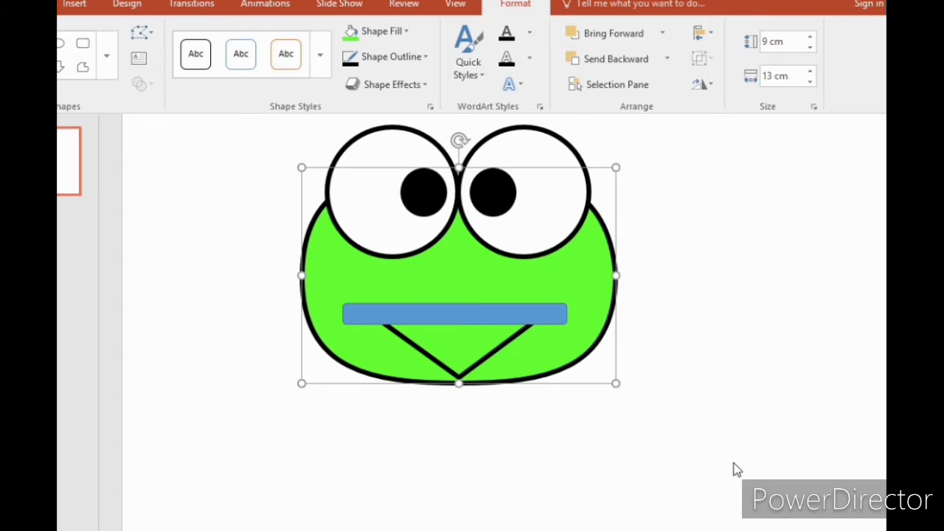
Step: Subtract the blue rounded bar from the mouth triangle
click(472, 349)
shift+click(346, 305)
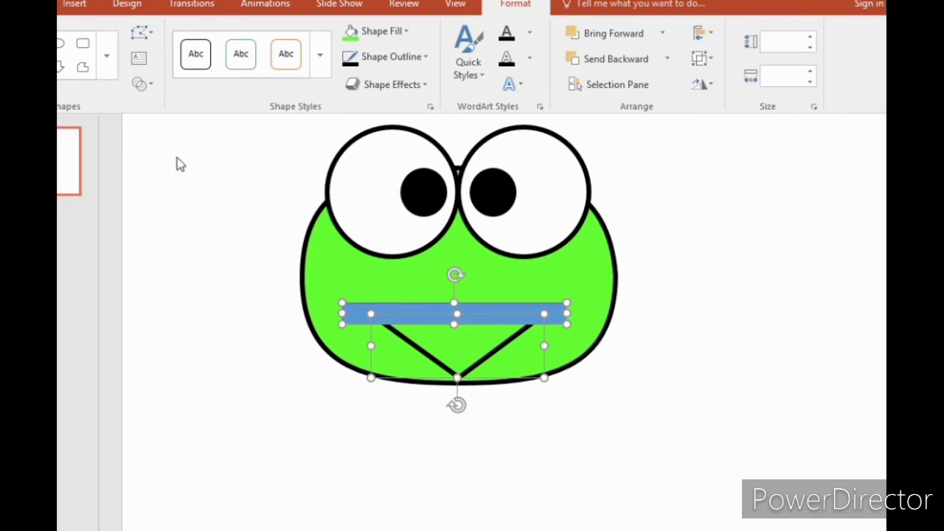
click(139, 83)
click(172, 182)
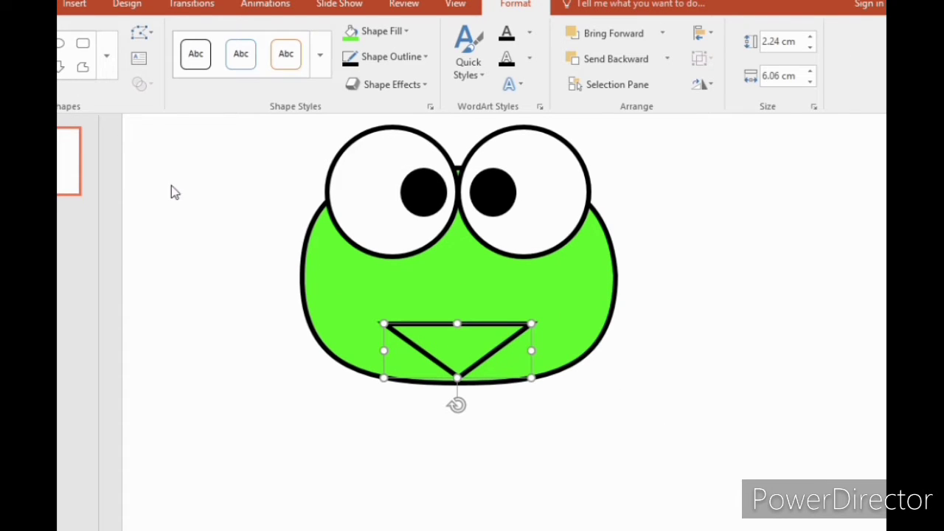
click(273, 312)
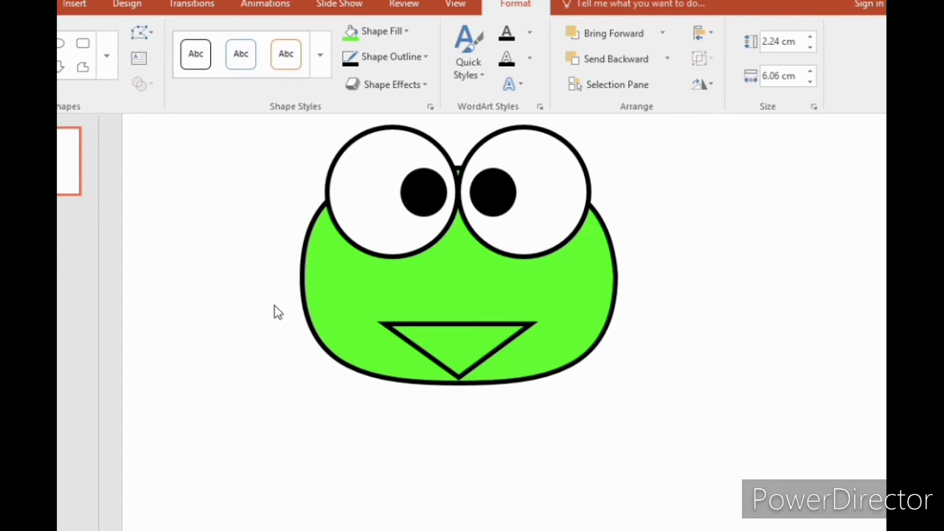
Step: Undo the subtraction of the bar from the mouth triangle
click(89, 8)
click(288, 38)
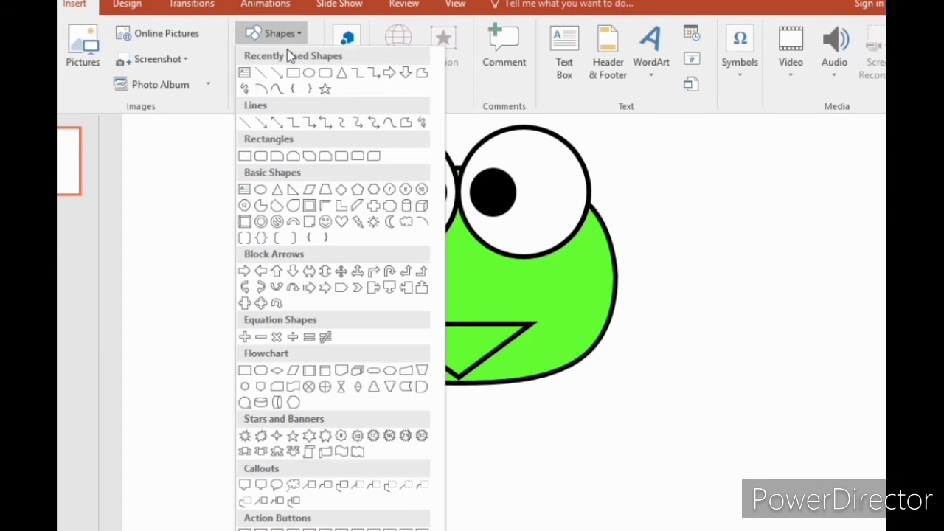
click(186, 205)
key(ctrl+z)
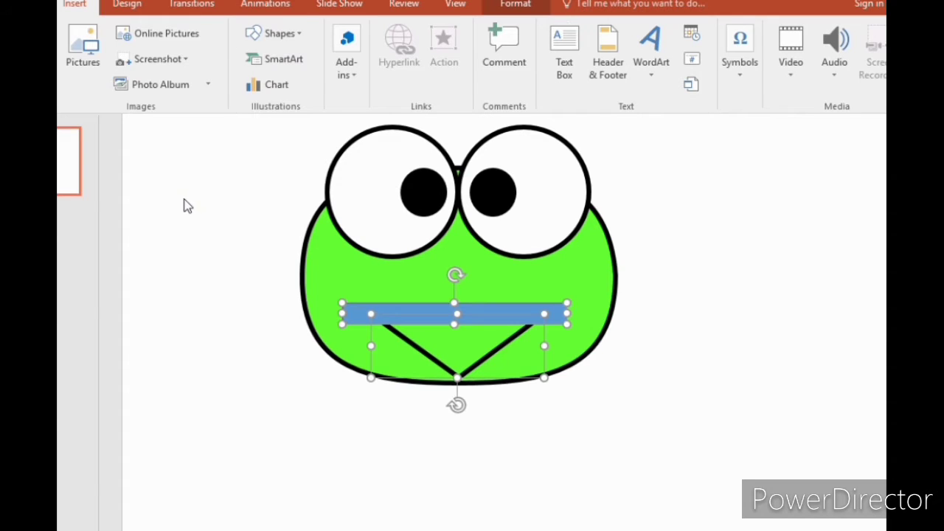
Step: Give the blue bar over the mouth's top edge the head's bright green fill and remove its outline
click(299, 34)
click(232, 126)
click(199, 262)
click(379, 319)
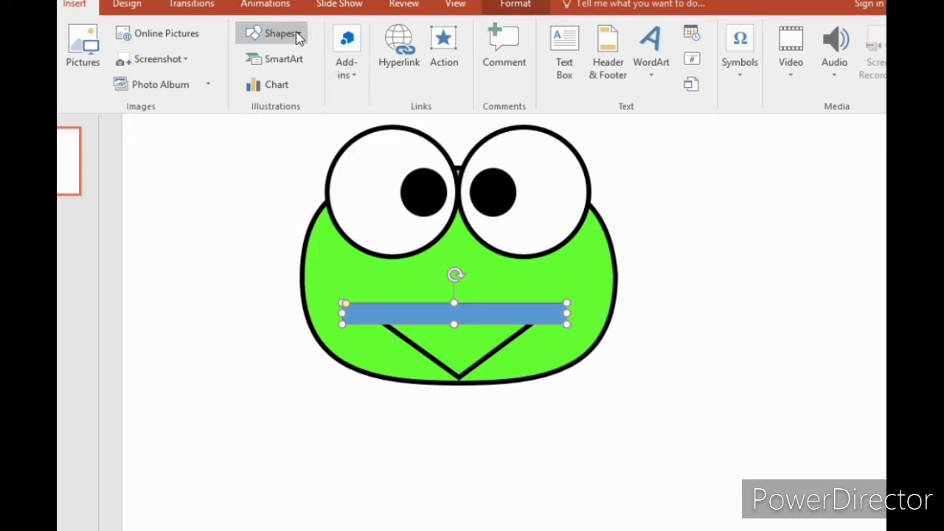
click(508, 5)
click(350, 32)
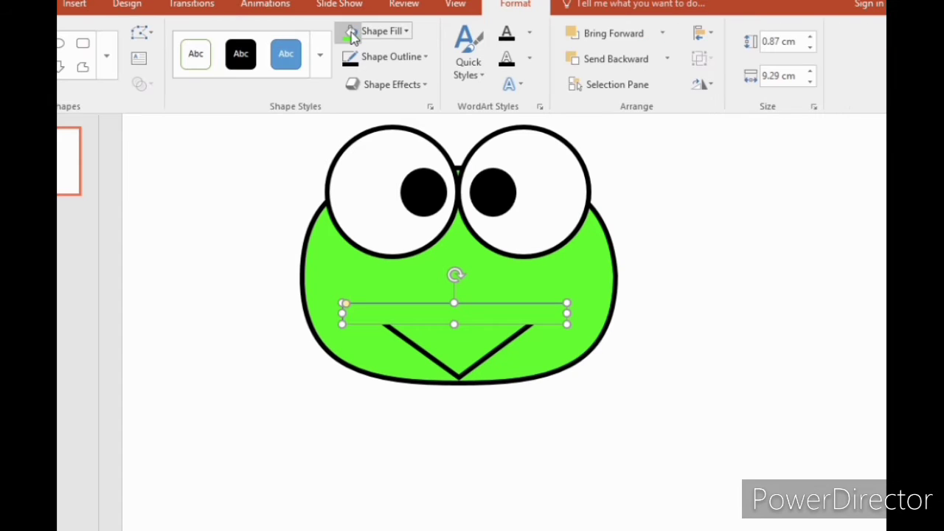
click(391, 57)
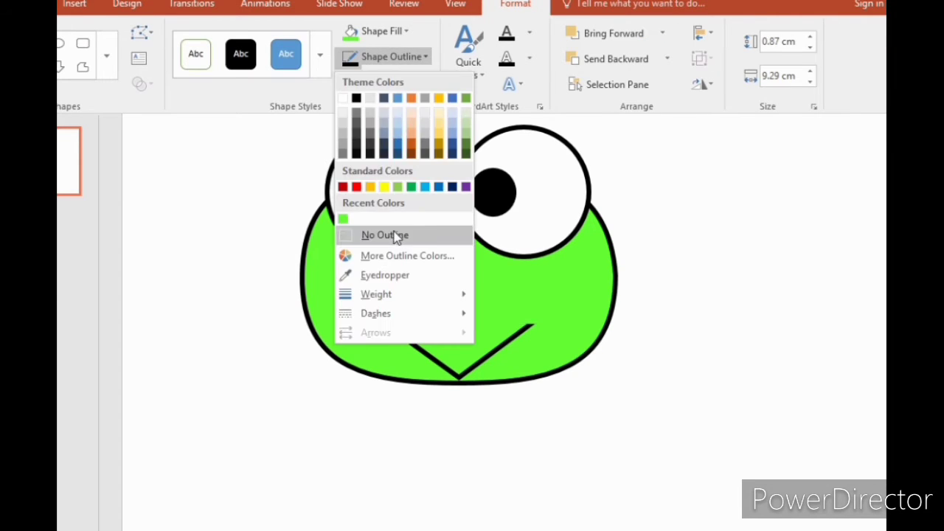
click(396, 237)
click(726, 417)
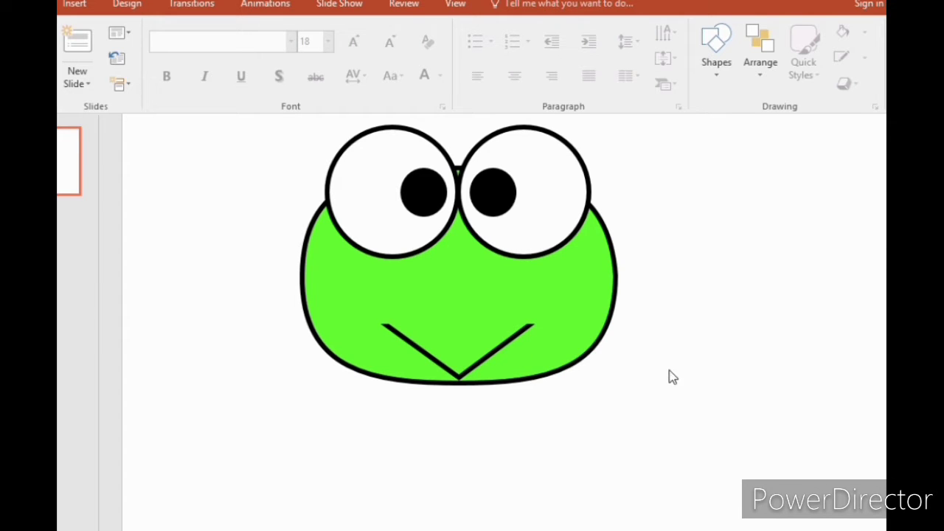
Step: Draw a circle about 2.02 cm high and 1.89 cm wide on the frog's right-hand cheek, under the eye
click(74, 4)
click(280, 33)
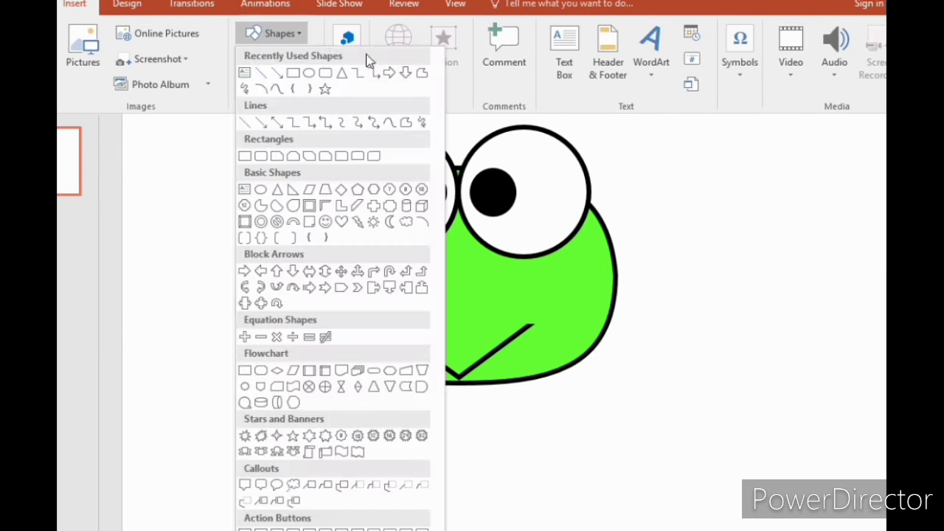
click(328, 73)
mouse_move(549, 278)
mouse_down()
mouse_move(582, 318)
mouse_move(591, 316)
mouse_up()
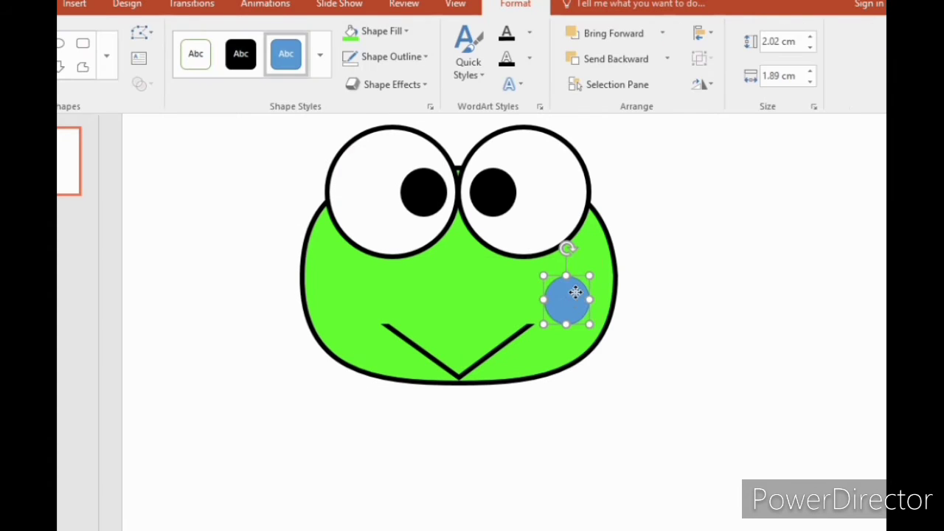
Step: Fill the cheek circle with light pink from the standard colors and remove its outline
click(405, 31)
click(399, 230)
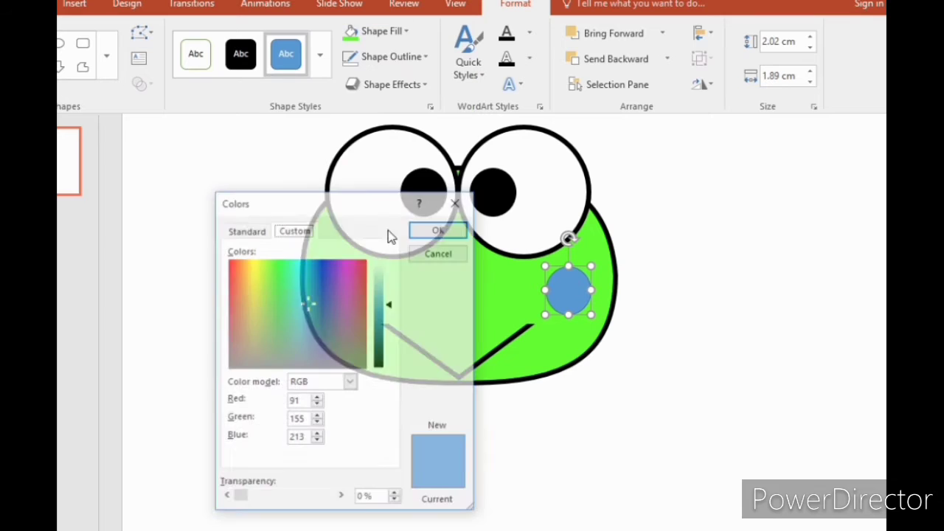
click(256, 232)
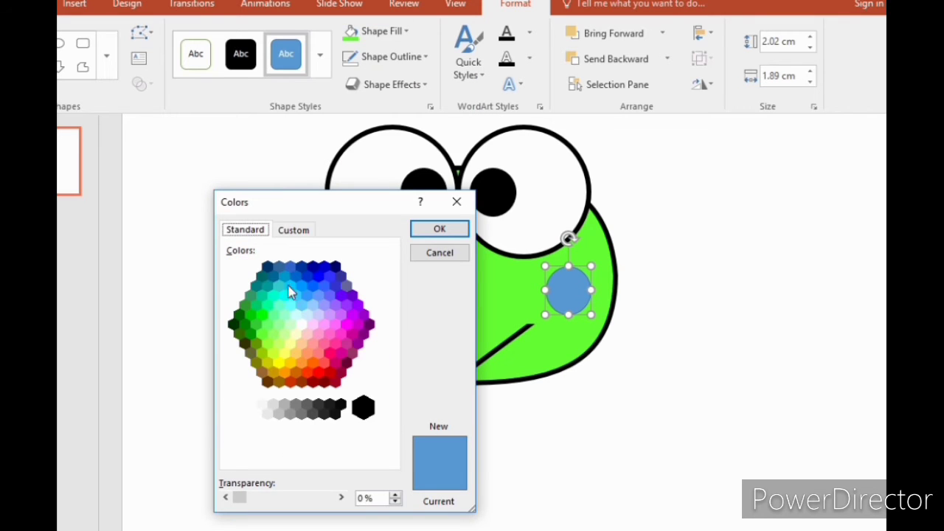
click(330, 331)
click(426, 230)
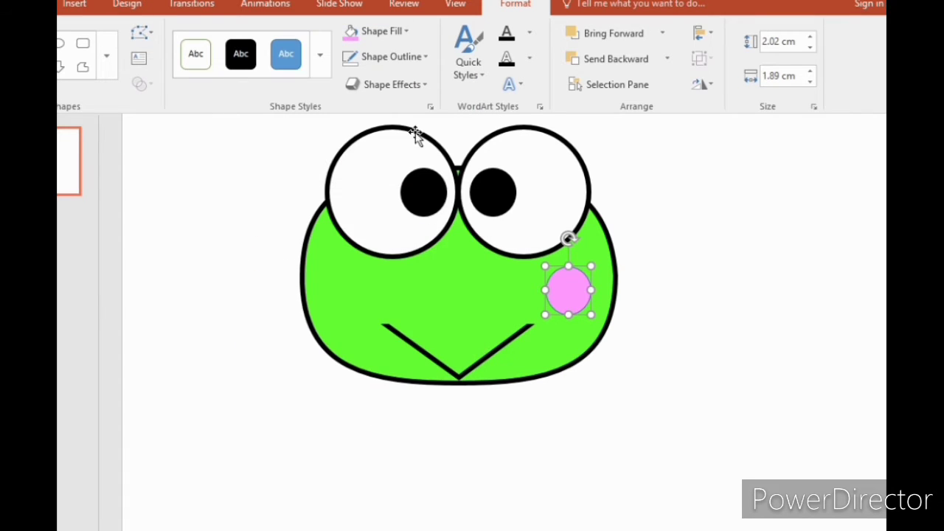
click(391, 57)
click(402, 237)
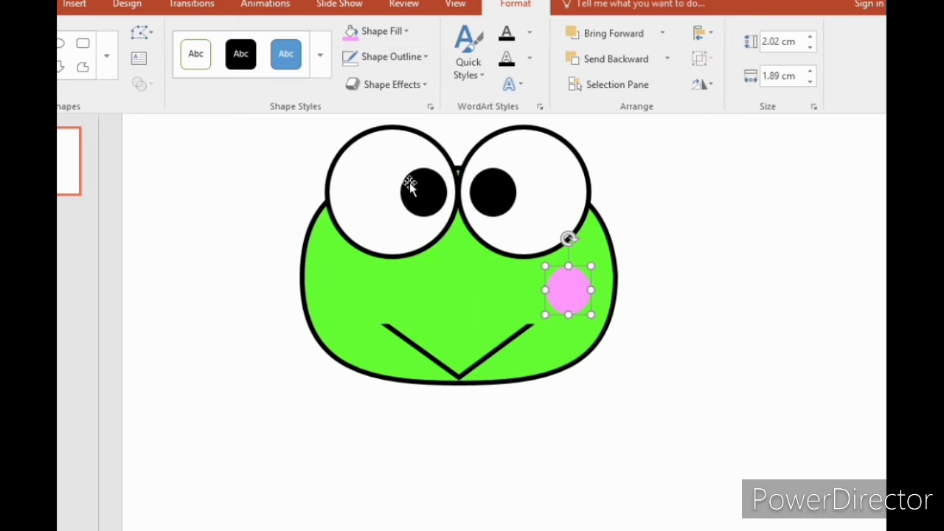
click(417, 58)
mouse_move(393, 297)
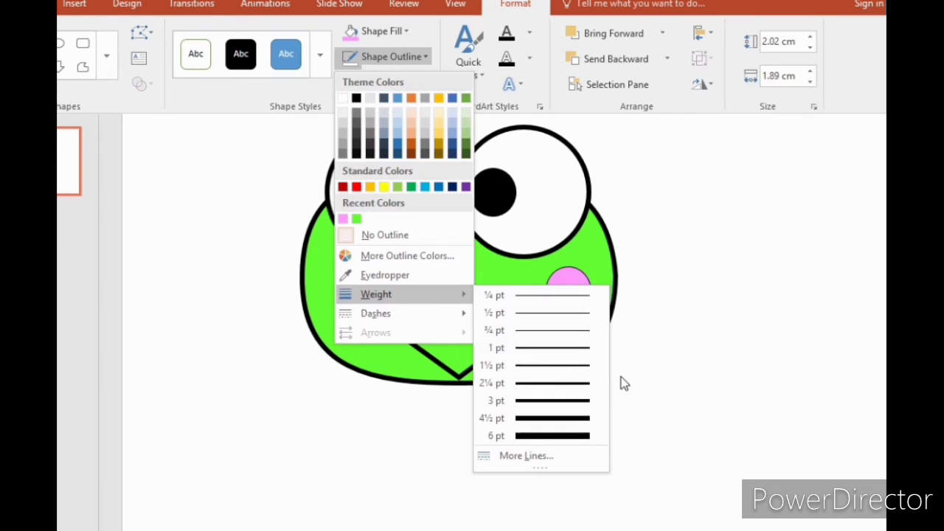
click(620, 377)
Step: Apply a slight soft edge to the pink cheek and enlarge it to 2.42 cm high and 2.4 cm wide
click(420, 86)
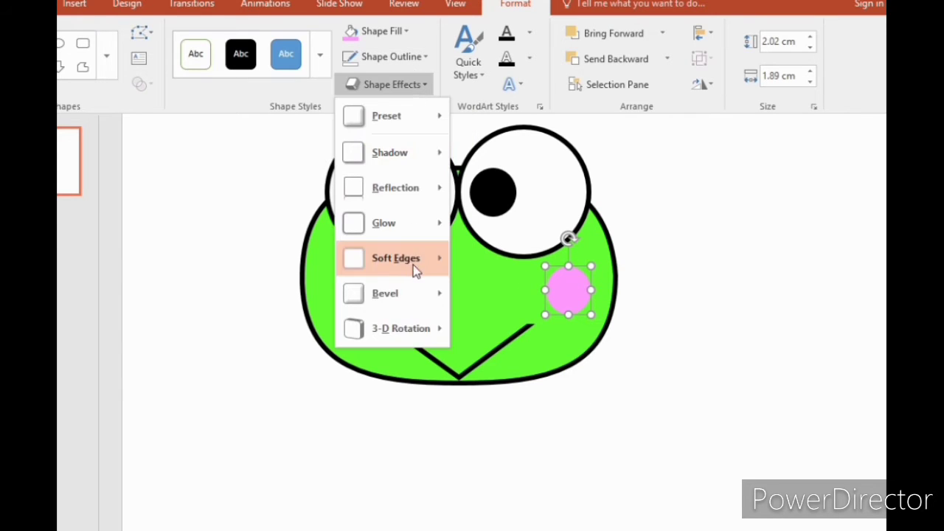
mouse_move(414, 270)
click(517, 377)
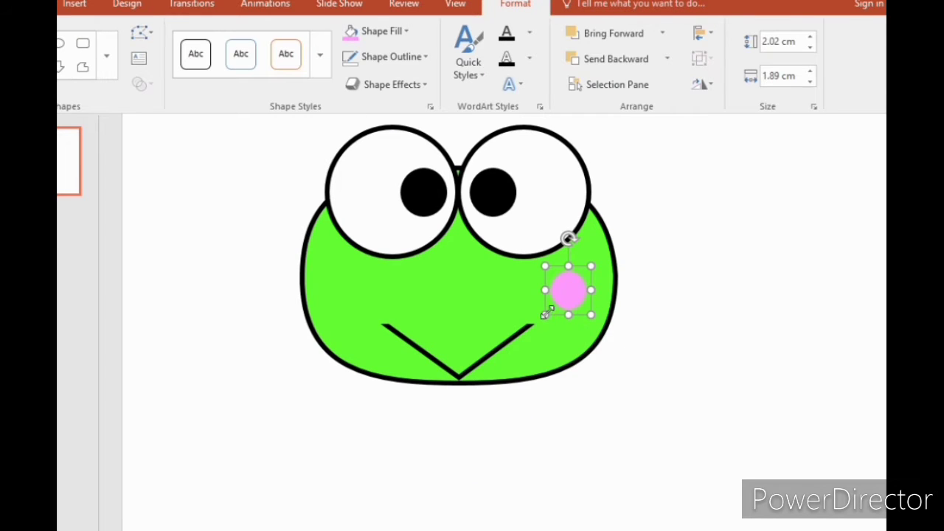
drag(544, 312, 563, 313)
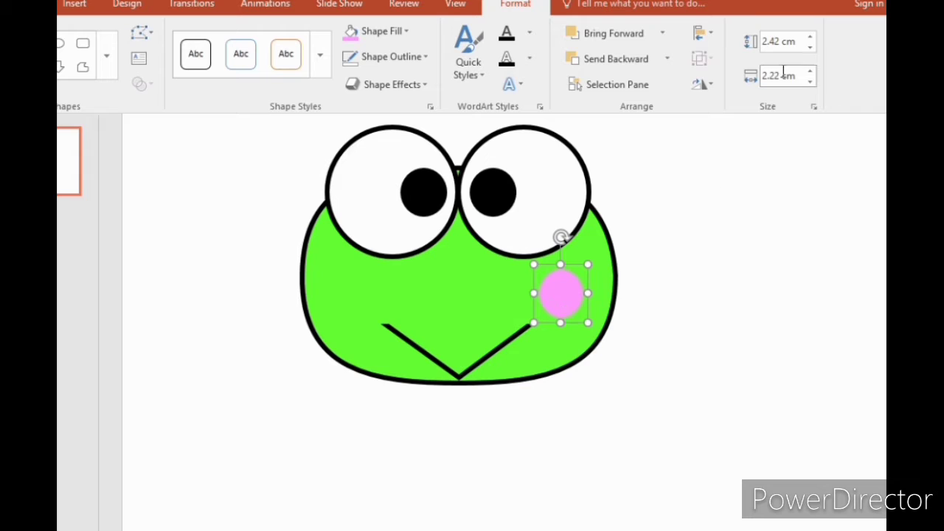
click(811, 73)
click(811, 73)
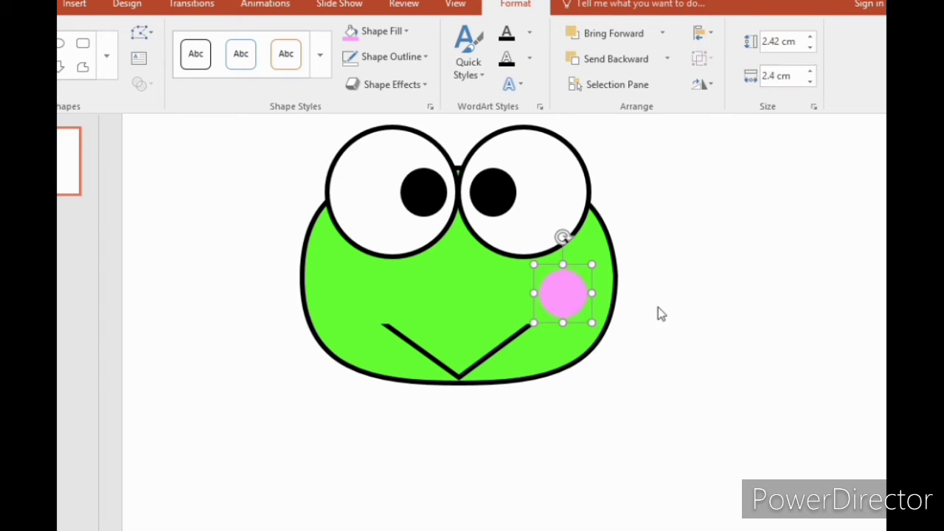
Step: Duplicate the pink cheek and place the copy on the opposite cheek, level with the original
key(ctrl+c)
key(ctrl+v)
drag(590, 309, 363, 298)
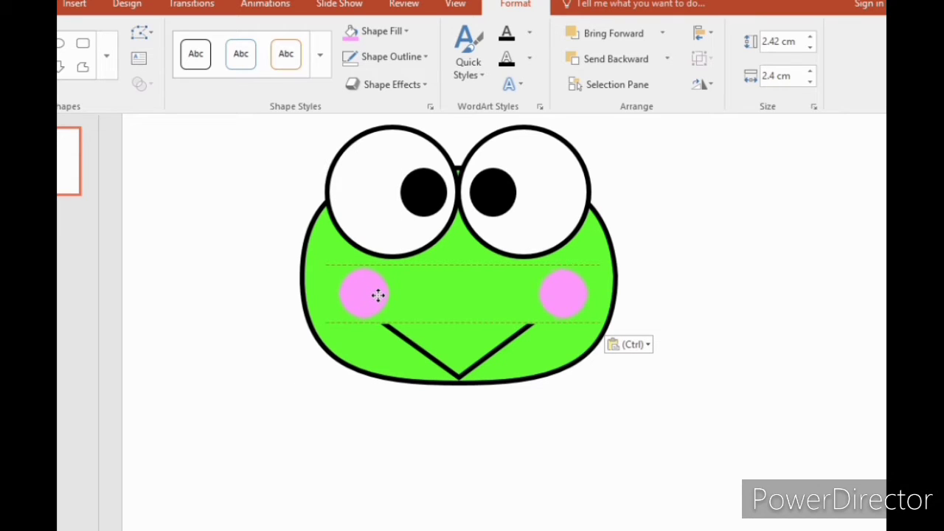
click(704, 295)
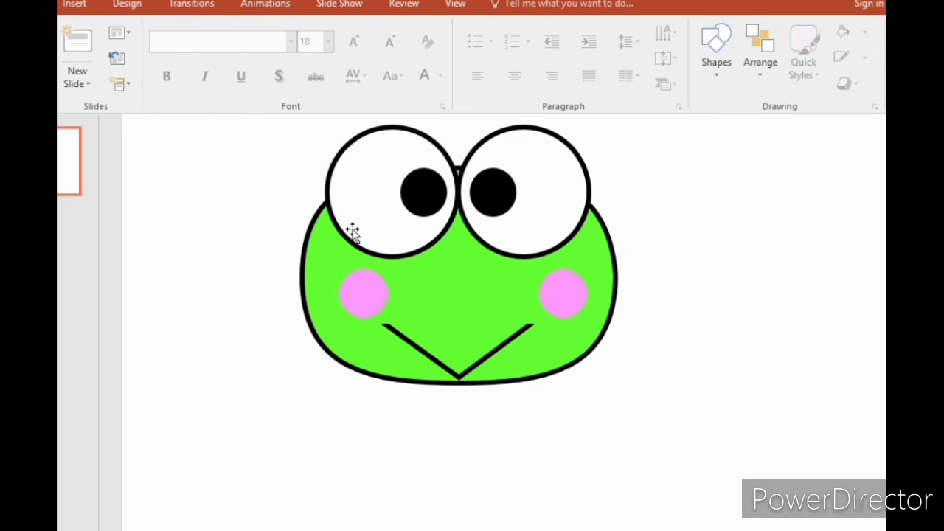
Step: Draw a flowchart Delay shape about 4.35 by 2.48 cm, rotate it rounded side up and place it under the chin
click(74, 5)
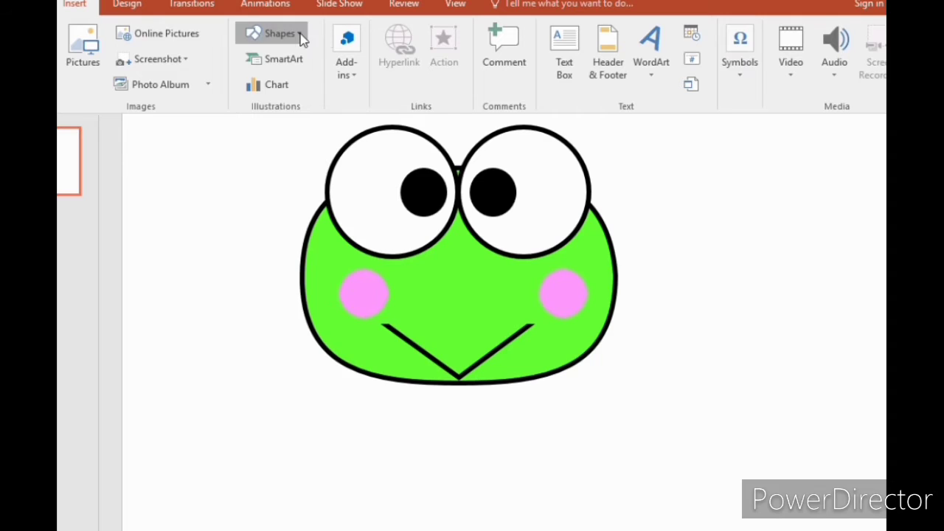
click(297, 34)
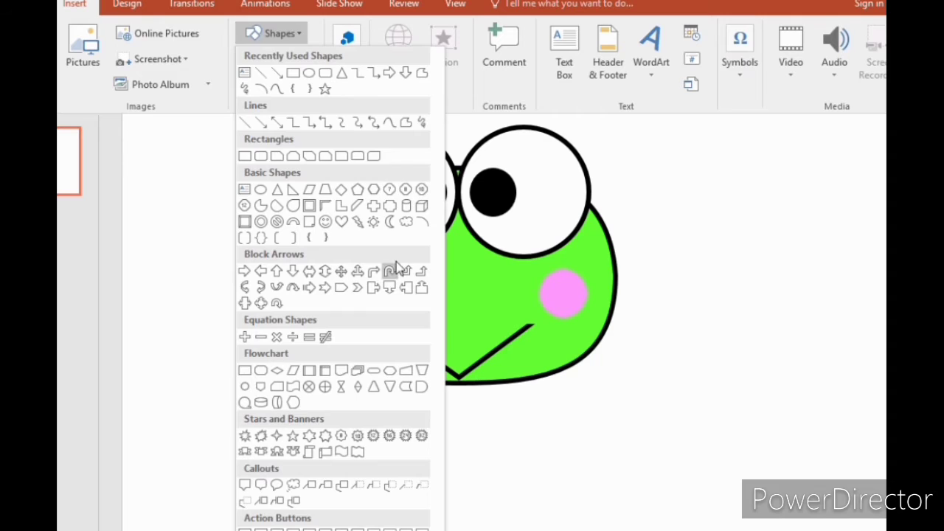
click(422, 389)
mouse_move(492, 422)
mouse_down()
mouse_move(601, 525)
mouse_move(596, 515)
mouse_move(544, 523)
mouse_move(554, 526)
mouse_up()
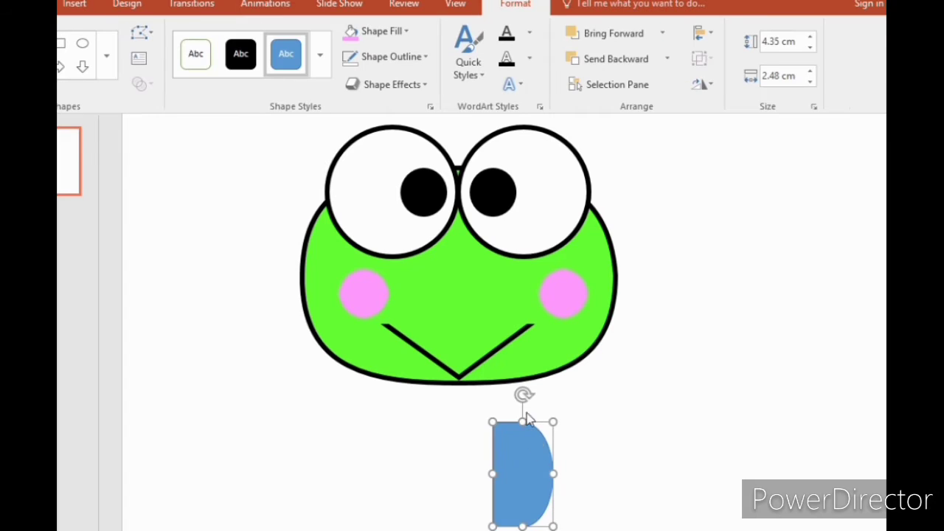
drag(507, 396, 445, 487)
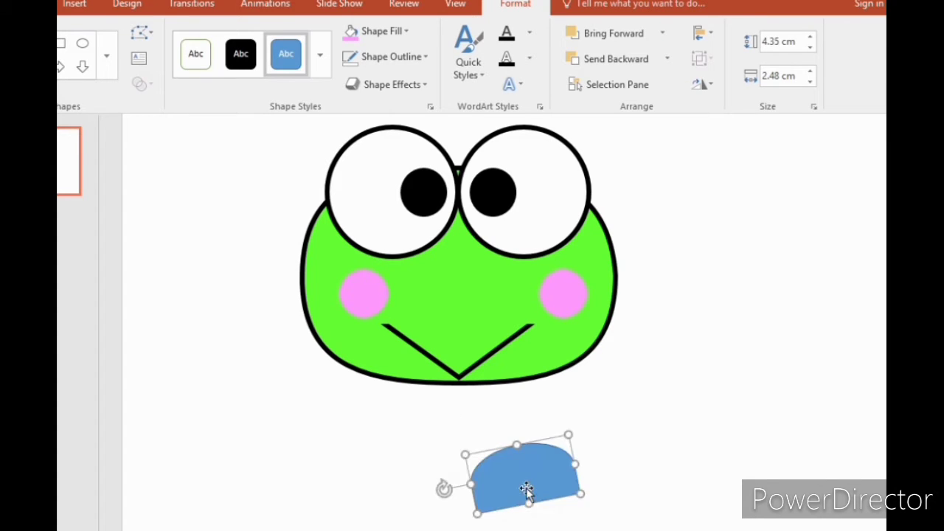
drag(523, 480, 463, 427)
drag(379, 421, 376, 411)
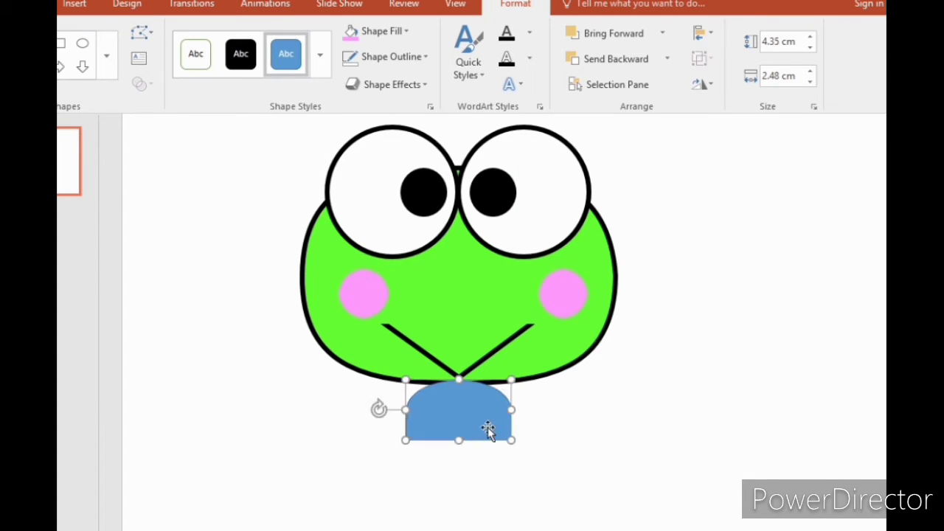
drag(489, 430, 480, 419)
Step: Enlarge the blue body shape to about 11.96 by 7.2 cm under the head and send it to the back
drag(403, 431, 256, 502)
drag(373, 470, 464, 441)
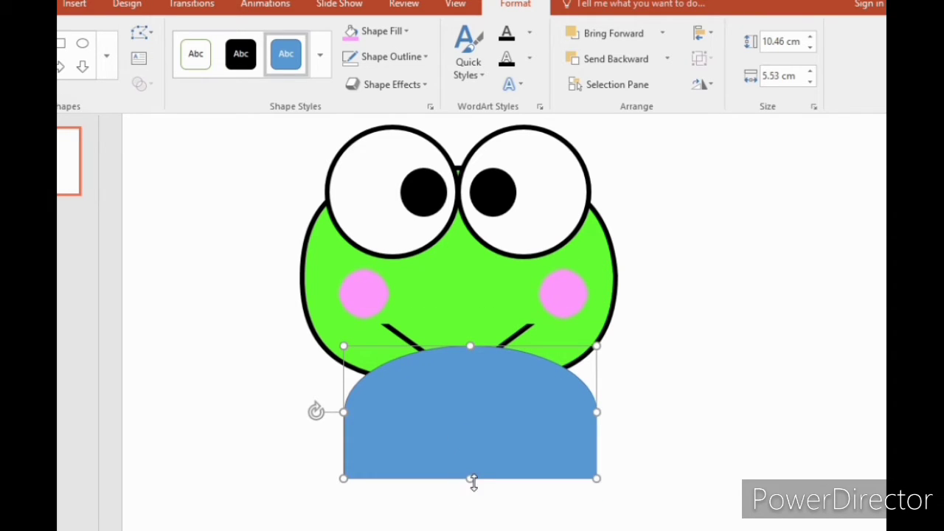
drag(474, 481, 470, 518)
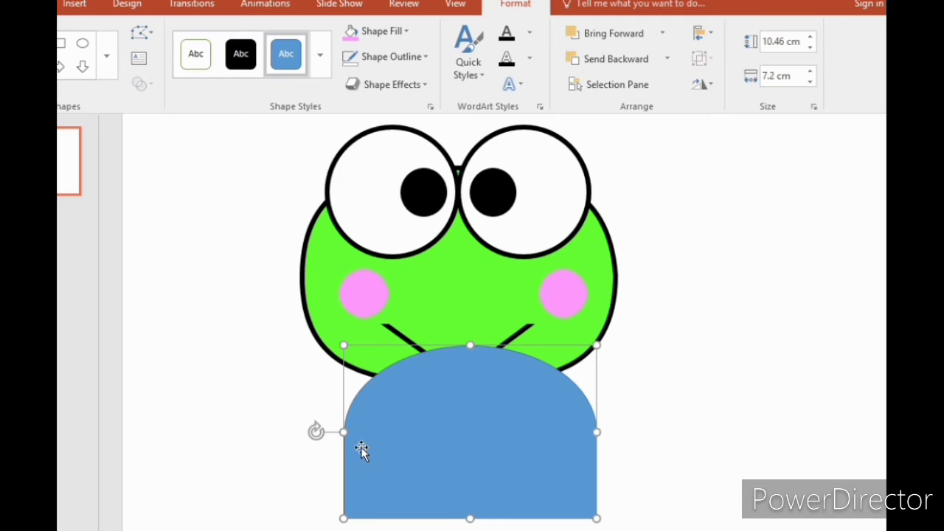
drag(355, 437, 327, 433)
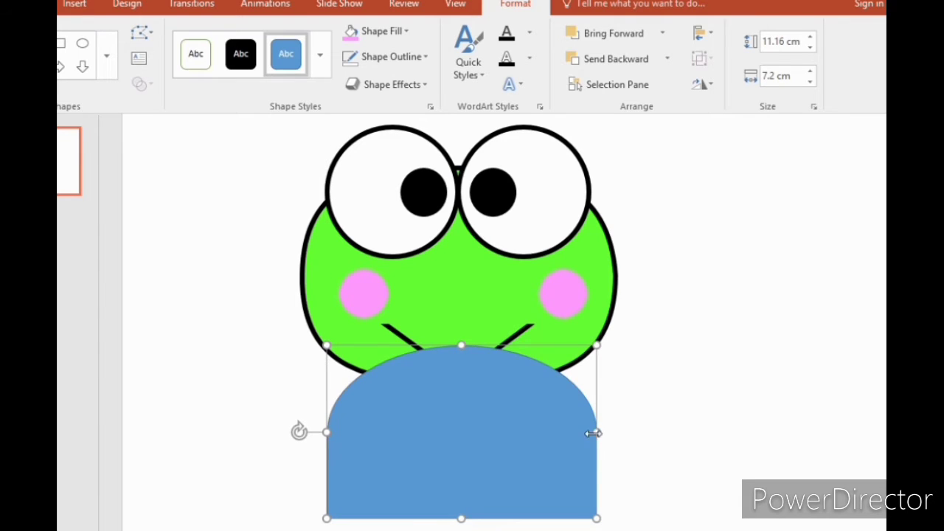
drag(593, 434, 616, 434)
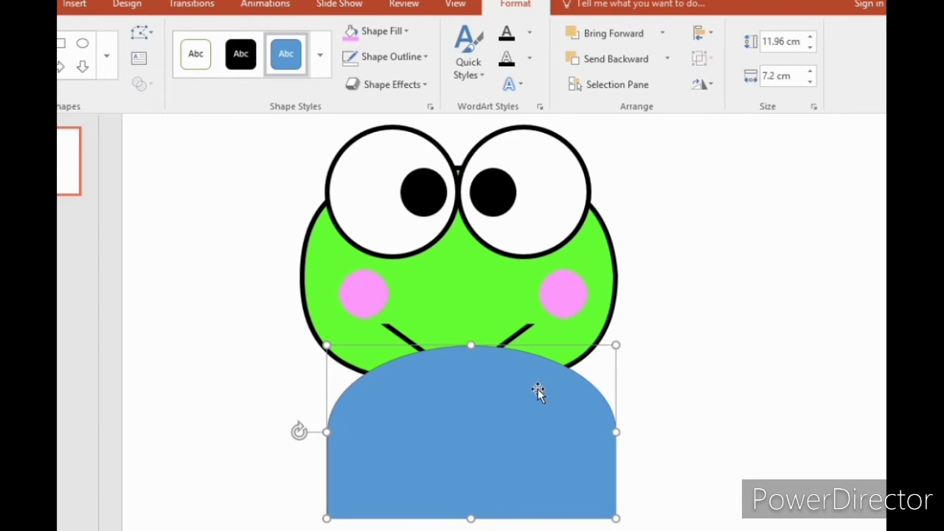
click(668, 59)
click(650, 98)
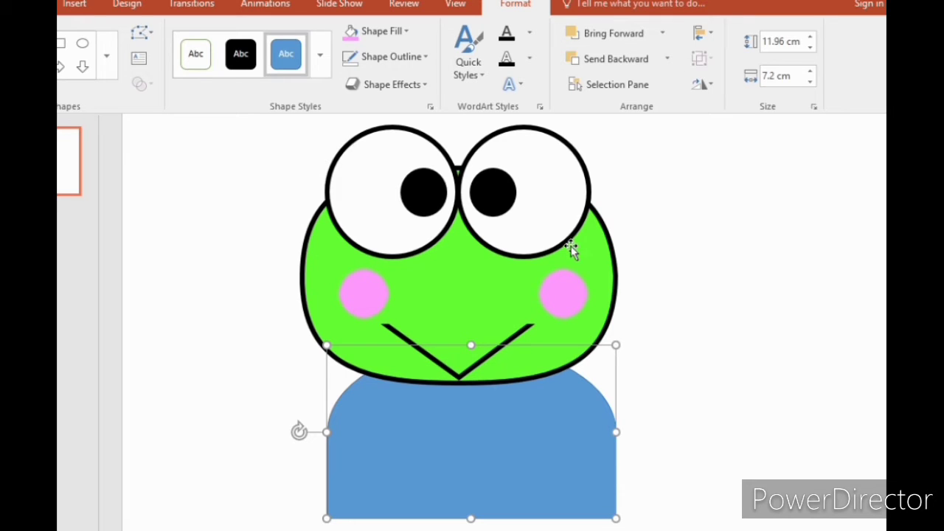
Step: Give the body shape a thick black outline like the head's
click(415, 59)
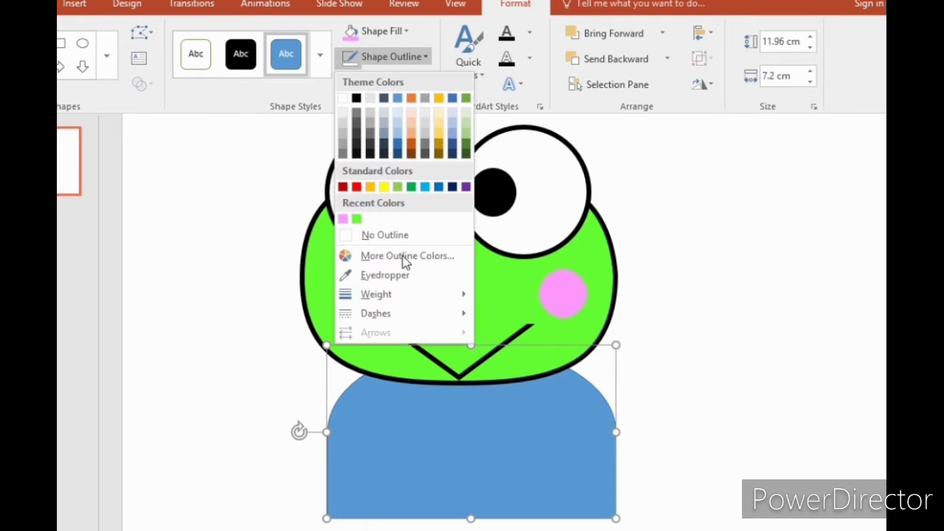
mouse_move(405, 299)
click(552, 436)
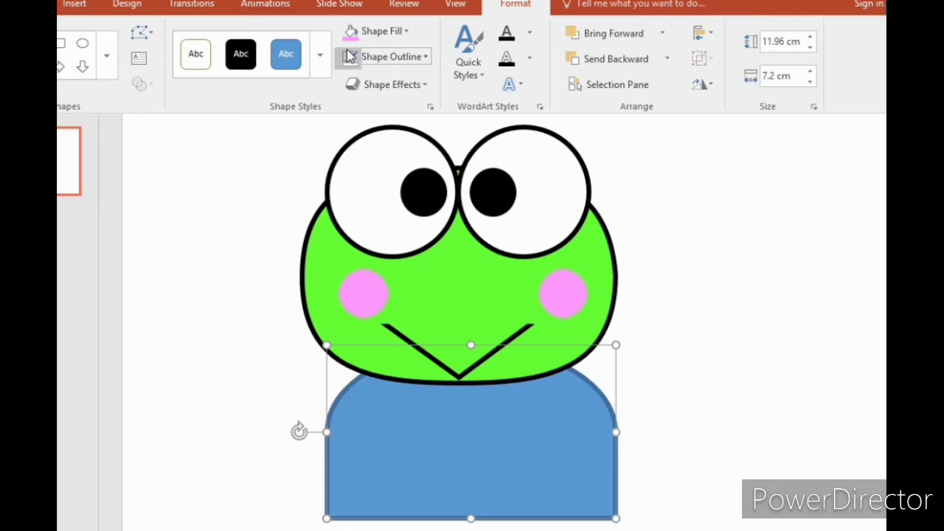
key(ctrl+z)
click(421, 57)
click(356, 98)
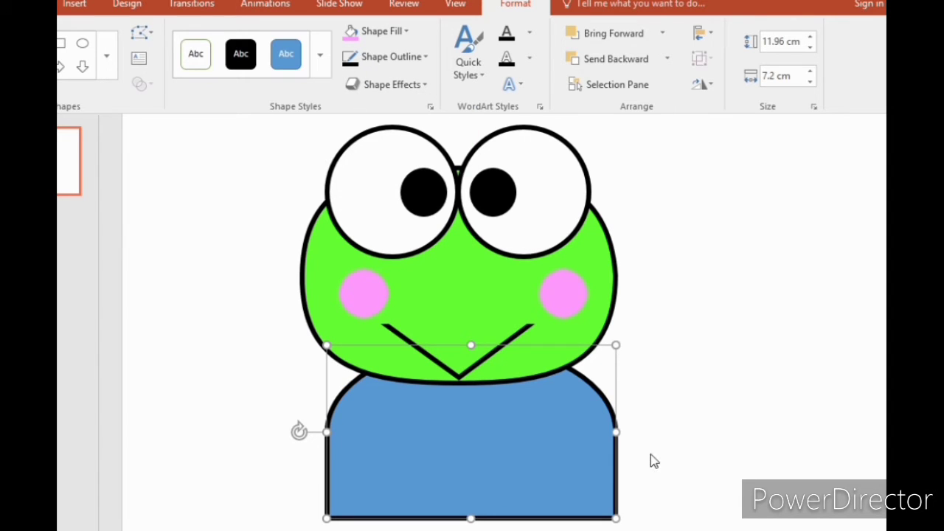
Step: Move the blue body slightly upward behind the head
click(673, 462)
click(501, 455)
drag(502, 455, 512, 441)
click(686, 374)
Step: Edit the blue body's points to flatten both shoulder curves into slopes and pull the right shoulder point slightly inward
click(535, 423)
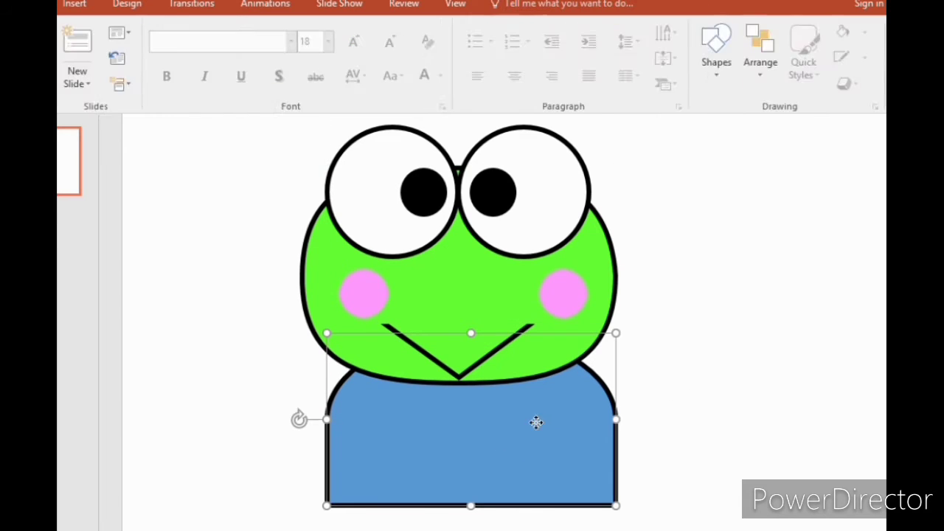
click(147, 39)
click(156, 78)
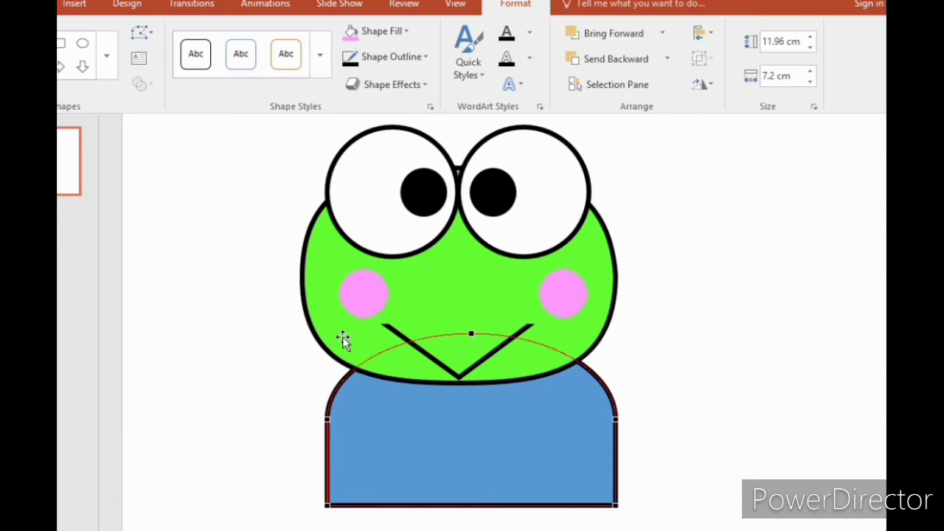
drag(327, 419, 362, 359)
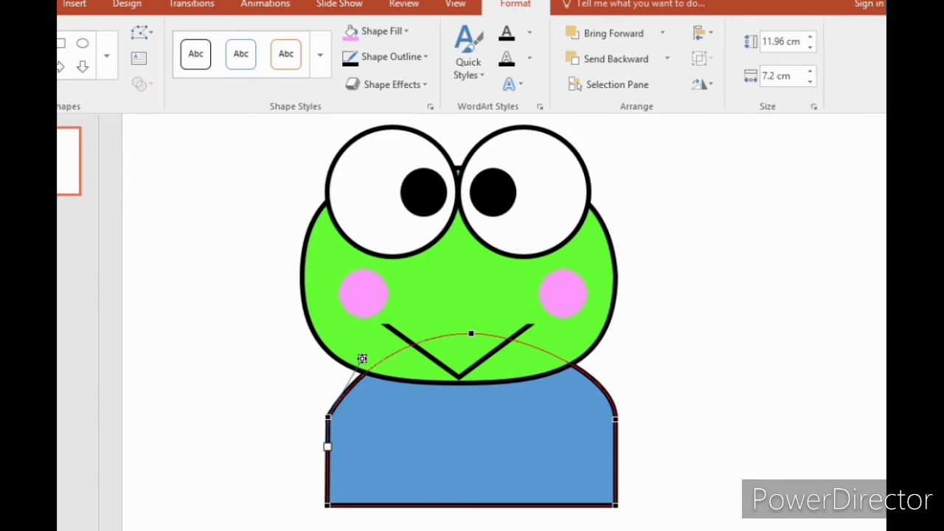
click(616, 418)
drag(614, 371, 578, 378)
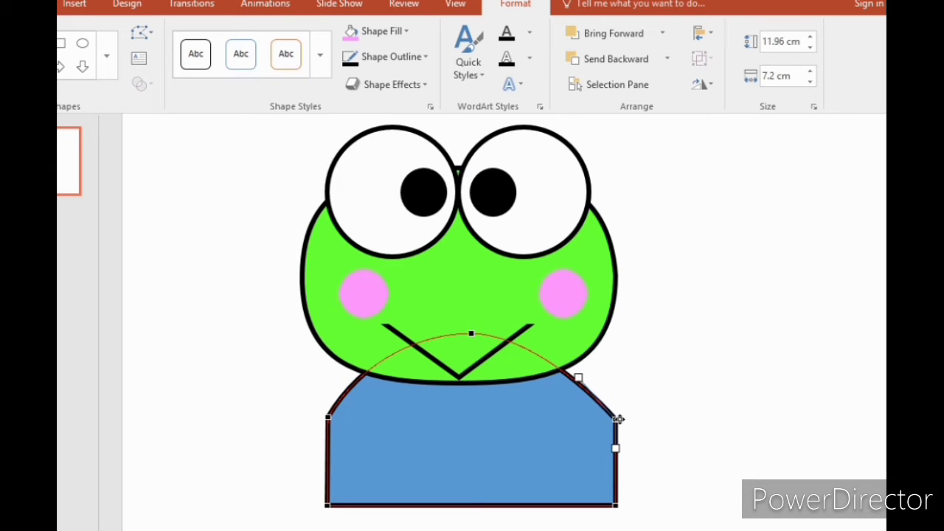
drag(615, 420, 607, 421)
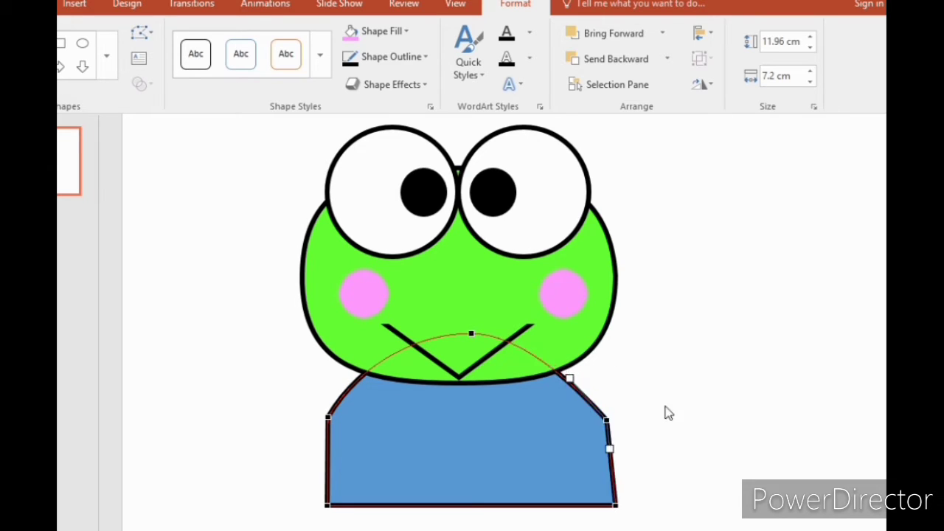
click(643, 466)
Step: Move the body's two bottom corner points outward and slightly down, making the shape about 13.54 by 7.37 cm
double_click(556, 445)
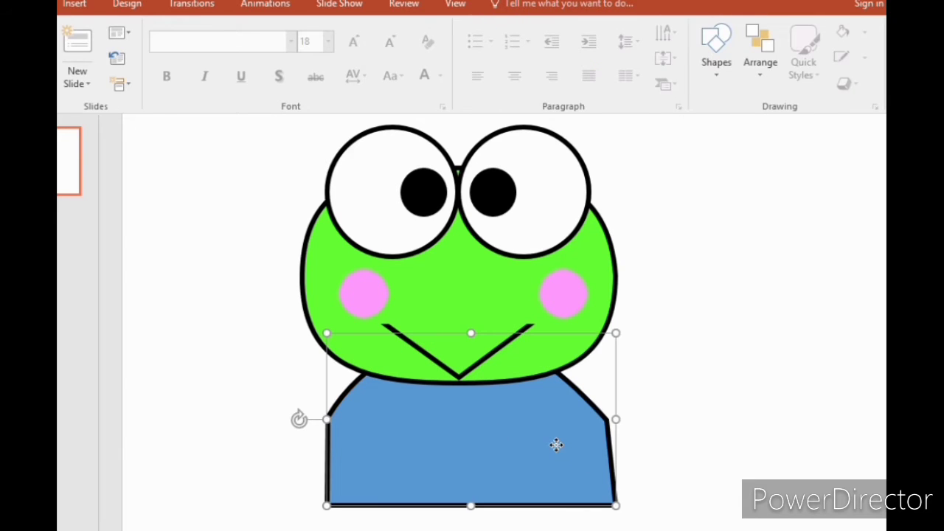
click(143, 39)
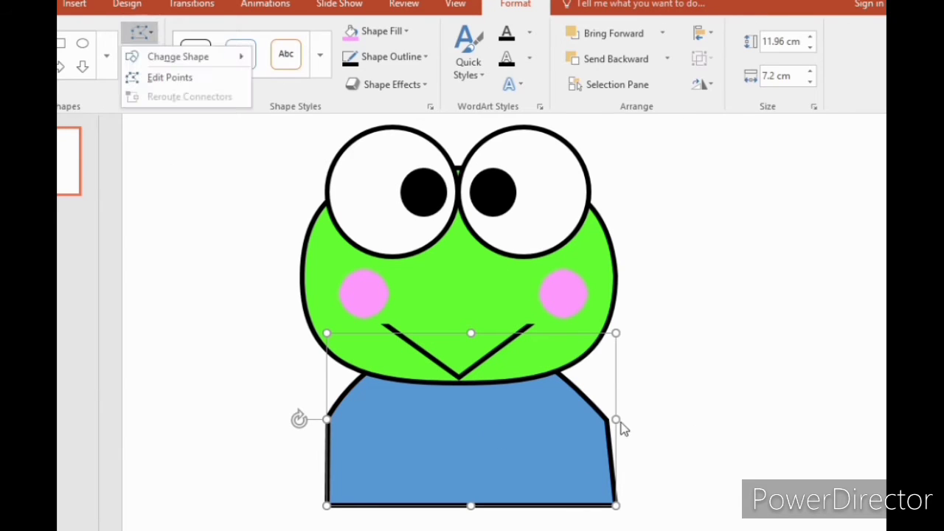
click(221, 81)
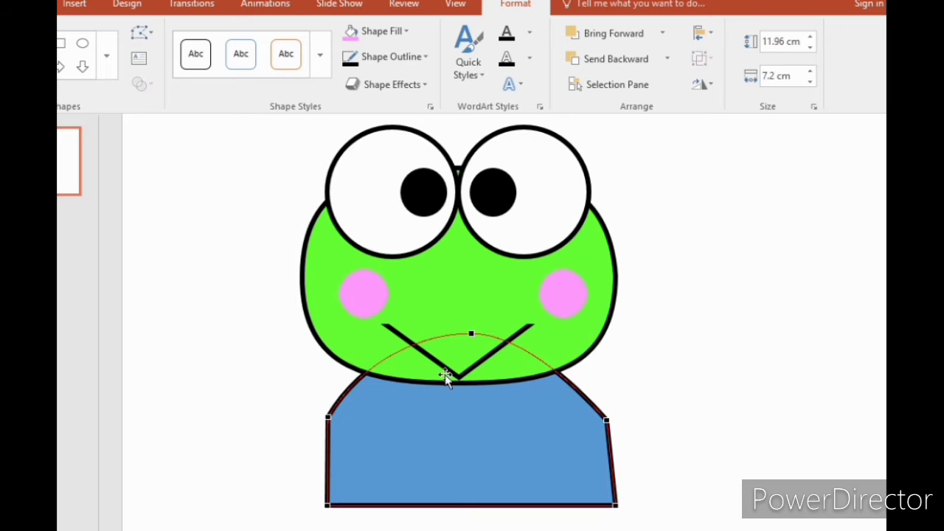
drag(328, 505, 312, 509)
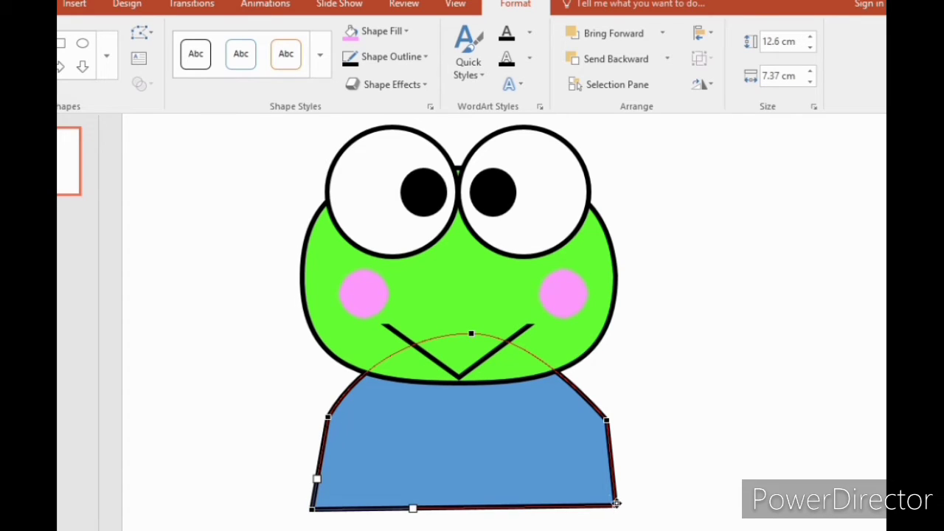
drag(616, 504, 641, 509)
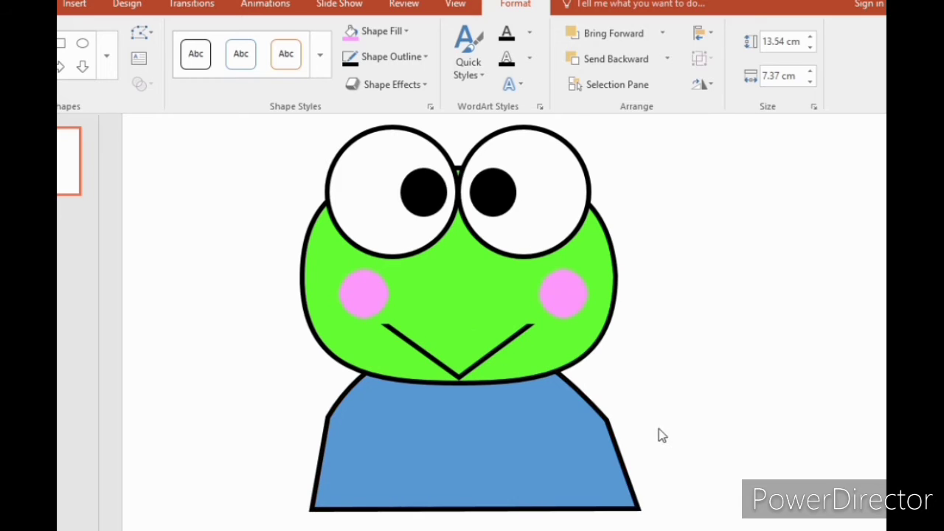
Step: Edit the body's points to lower the left shoulder point slightly and shift the right shoulder point a little inward
double_click(487, 405)
click(140, 34)
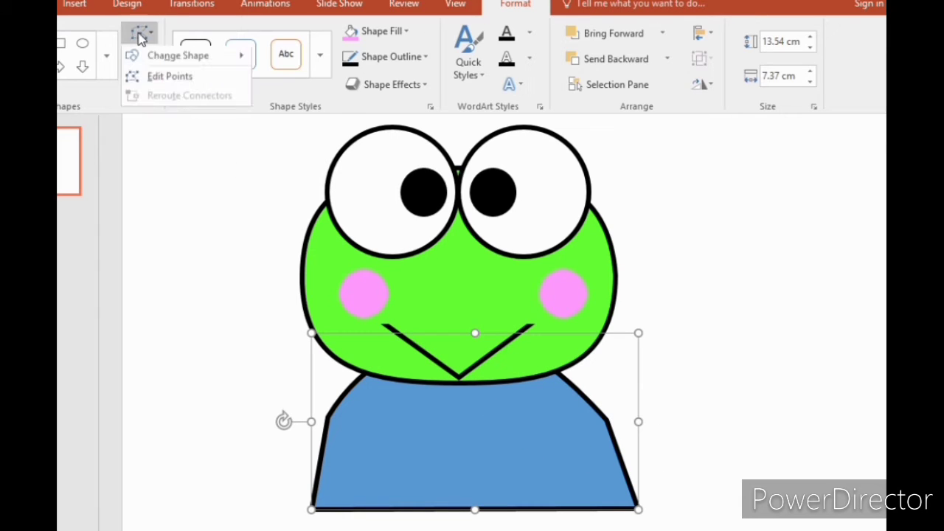
click(170, 78)
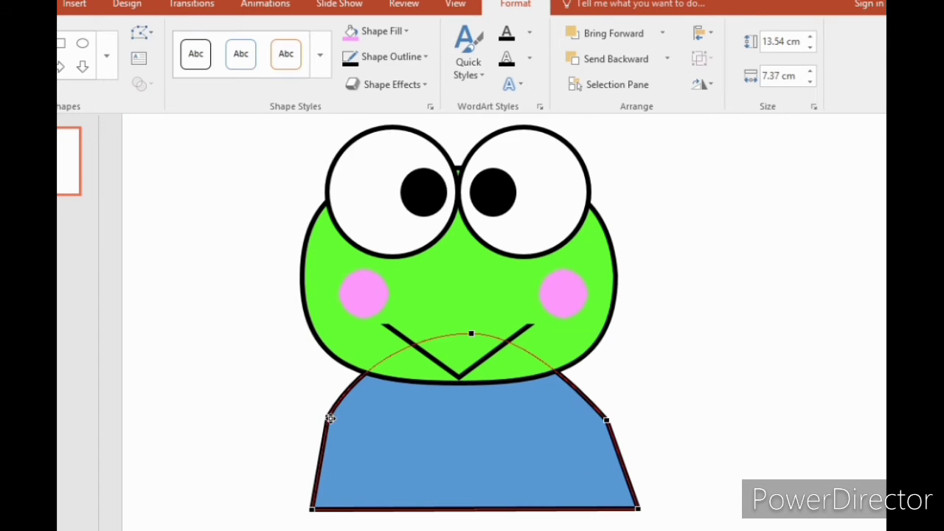
drag(330, 418, 328, 427)
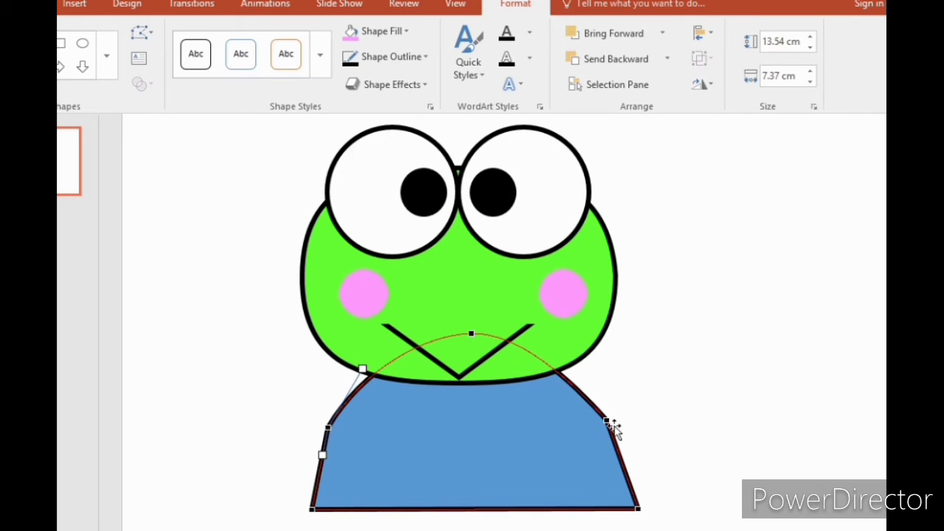
drag(613, 428, 609, 429)
click(643, 392)
Step: Move the blue body slightly up and to the left behind the head
click(531, 446)
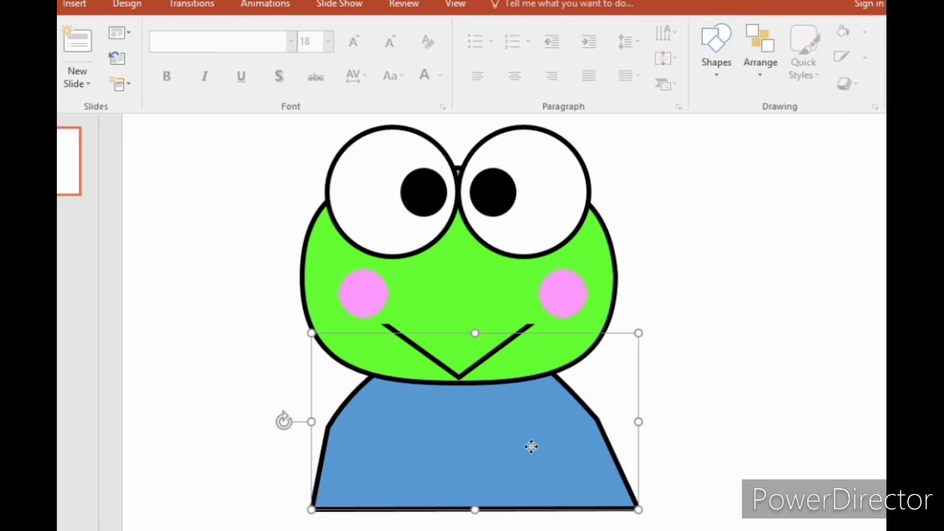
double_click(531, 446)
drag(531, 446, 530, 434)
click(677, 443)
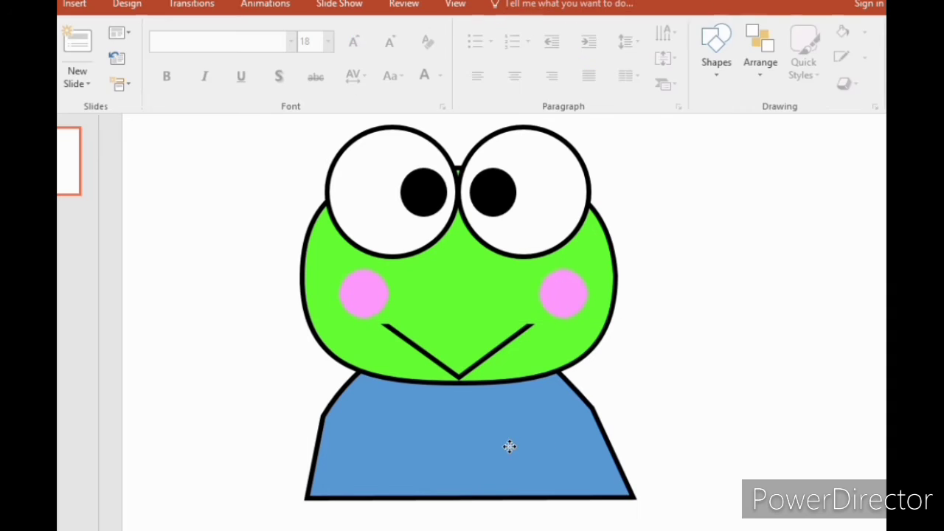
Step: Pull the body's bottom right corner point inward so the shape measures about 13 by 7.37 cm
double_click(510, 445)
click(135, 35)
click(166, 78)
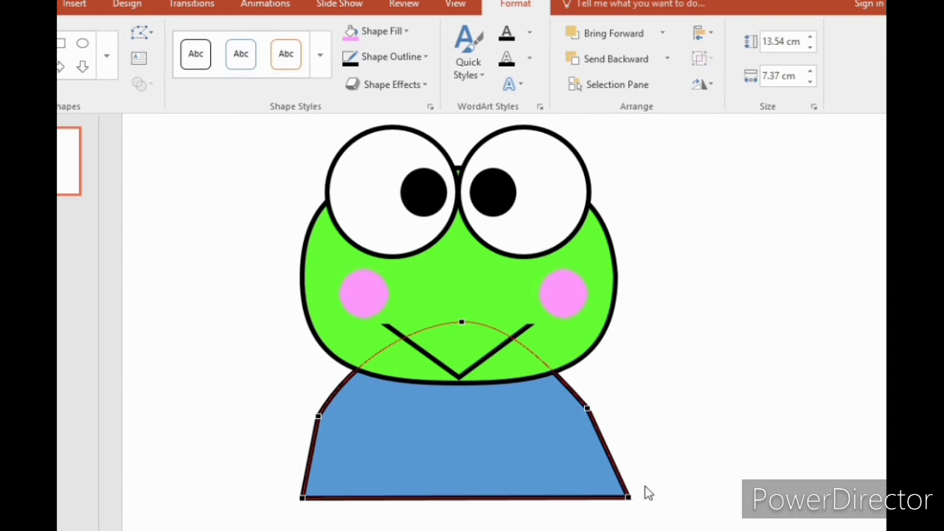
drag(629, 496, 617, 498)
click(695, 429)
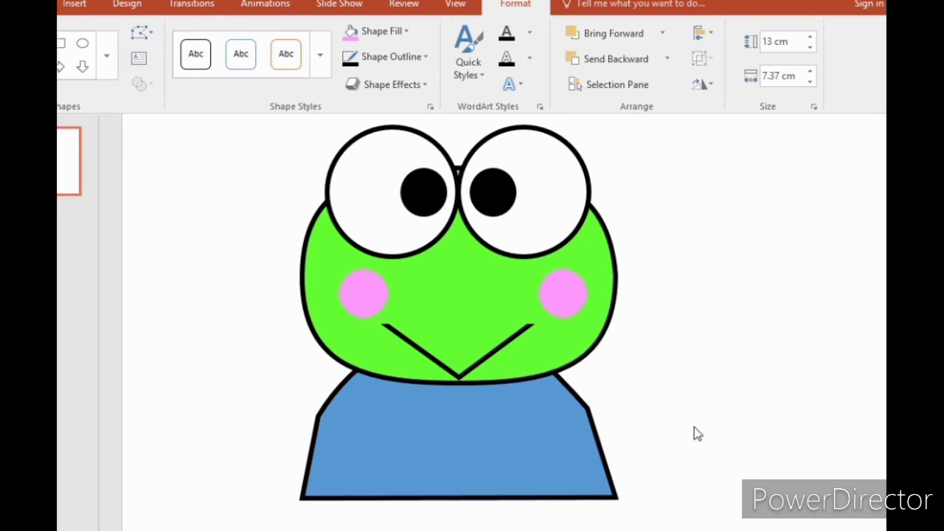
Step: Bend the body's straight right side outward into a curve by adjusting the bottom right corner point's handle
double_click(506, 441)
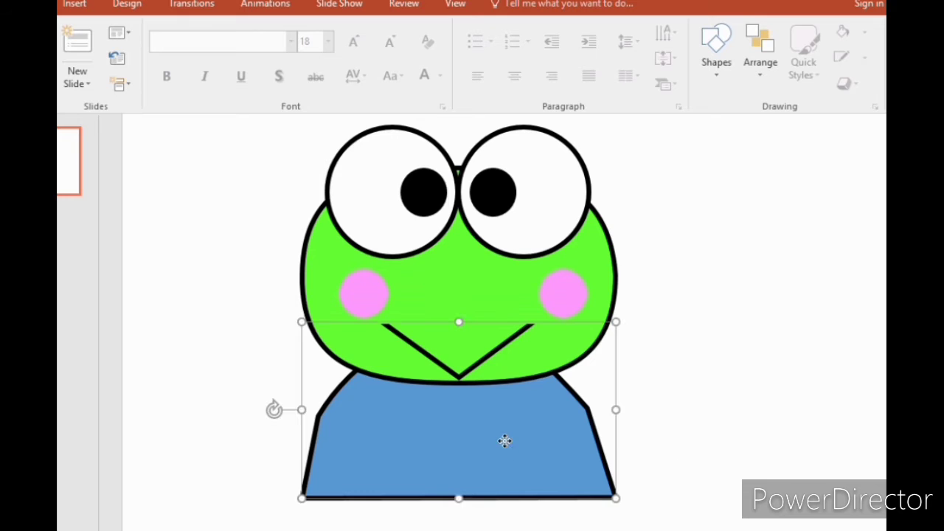
click(145, 38)
click(167, 78)
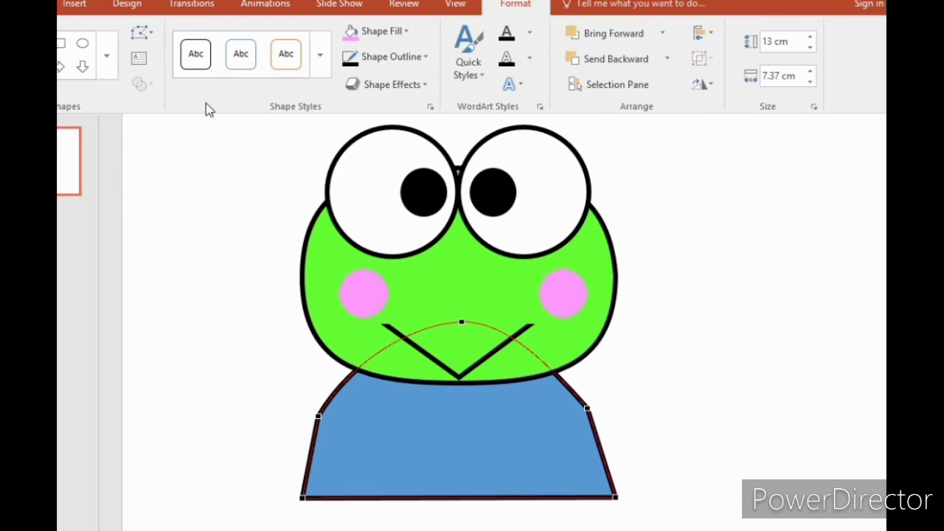
click(618, 498)
drag(605, 468, 612, 448)
click(659, 447)
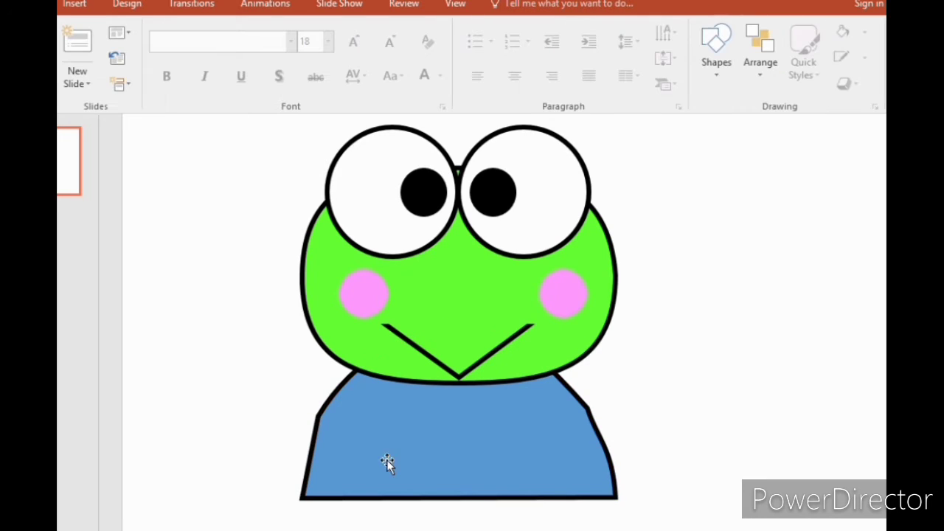
Step: Bend the body's left side outward into a curve matching the right side, using the bottom left corner point's handle
double_click(308, 460)
click(140, 33)
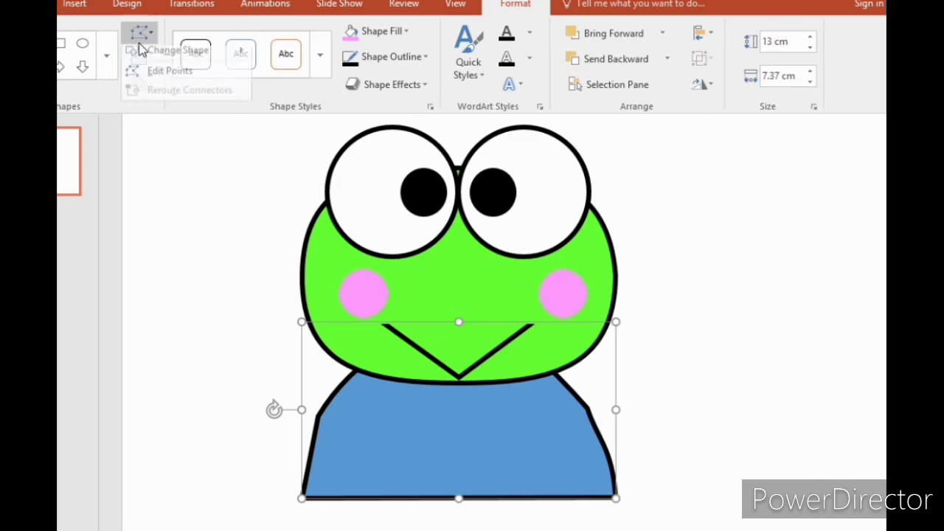
click(156, 80)
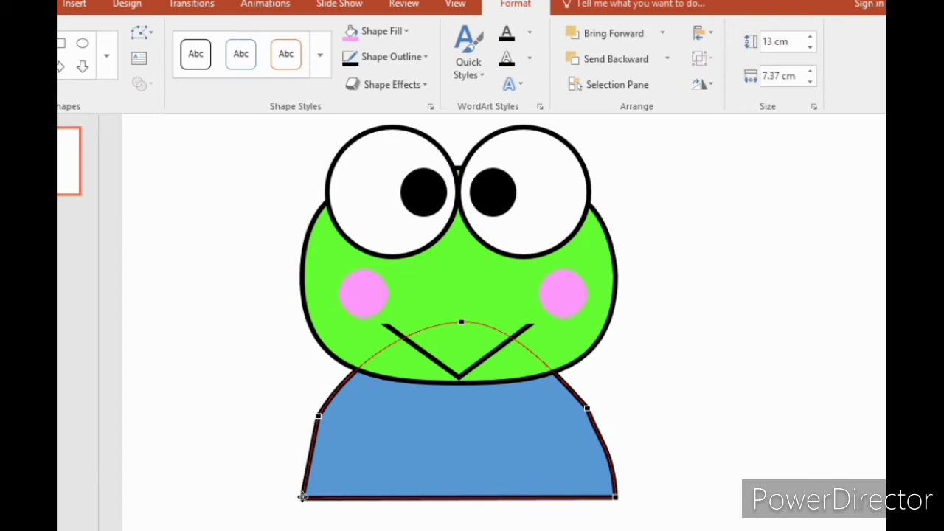
drag(306, 468, 303, 468)
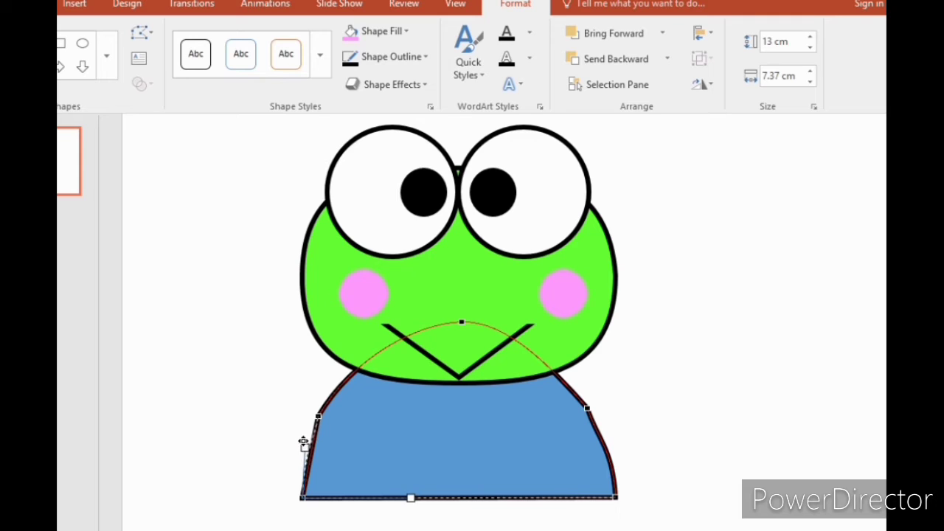
mouse_move(303, 442)
mouse_down()
mouse_move(294, 440)
mouse_move(303, 434)
mouse_up()
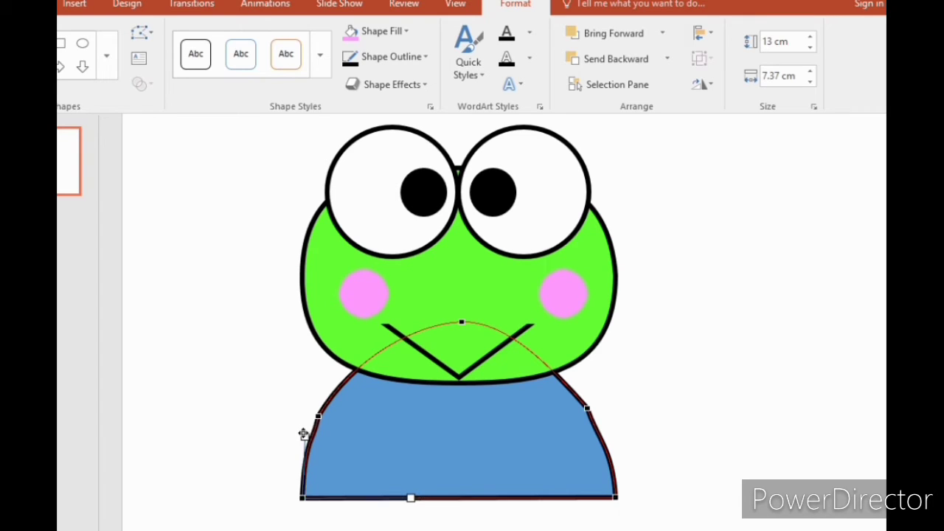
click(692, 413)
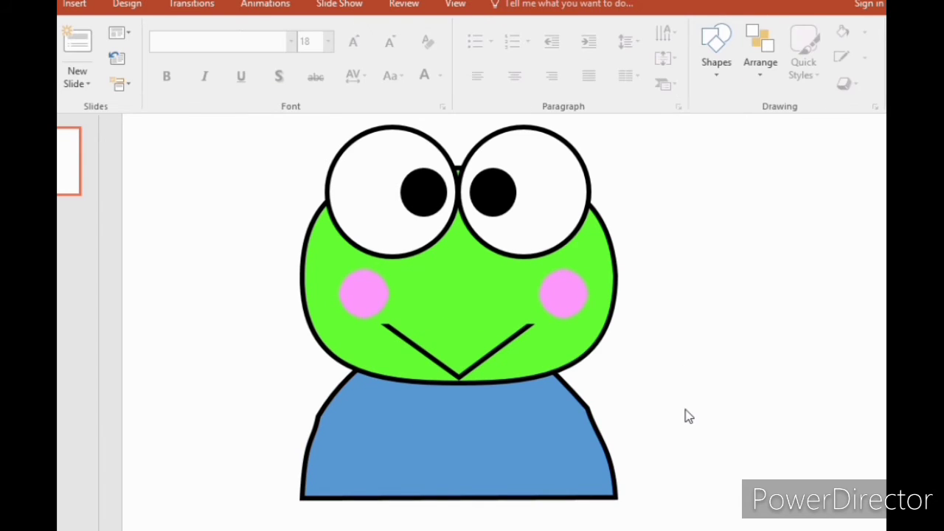
Step: Change the body shape's fill from blue to white
click(520, 452)
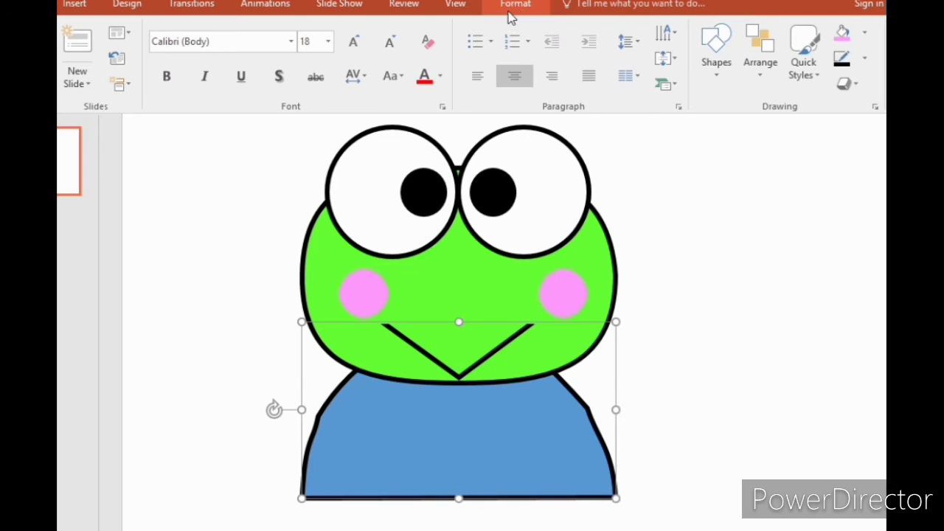
click(492, 17)
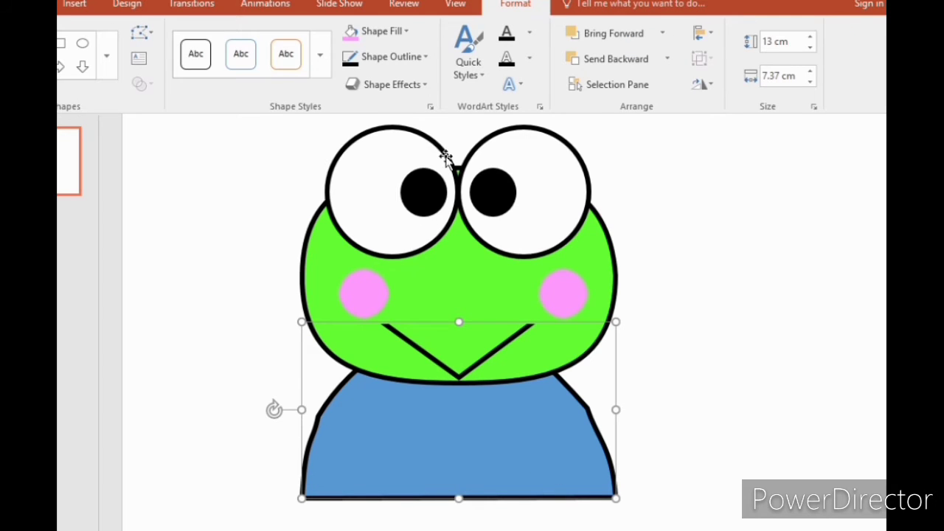
click(384, 31)
click(352, 73)
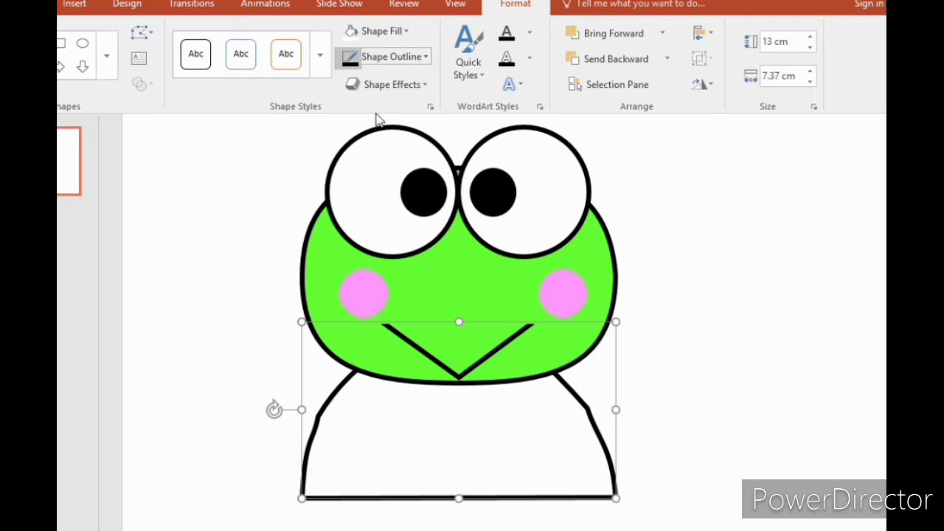
click(697, 264)
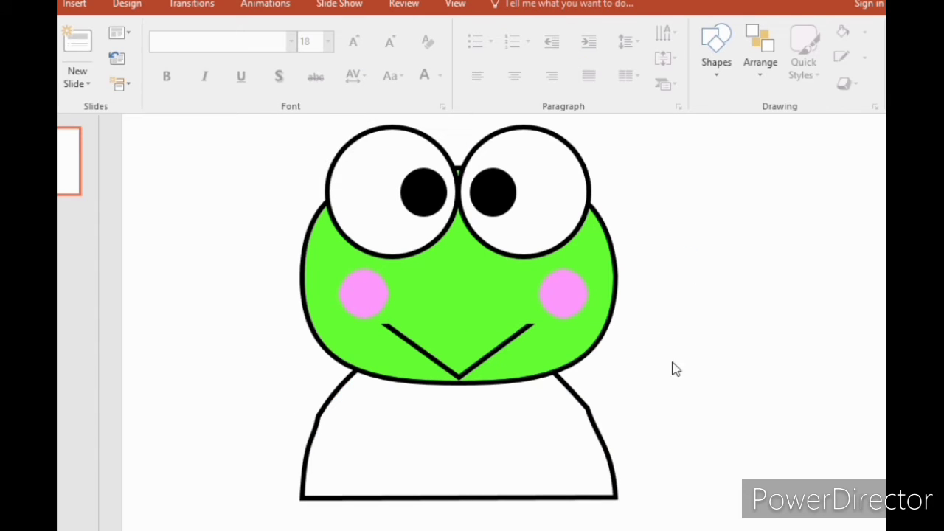
Step: Draw a vertical rectangle about 4.81 cm high and 1.65 cm wide down the middle of the body, from chin to bottom edge
click(74, 5)
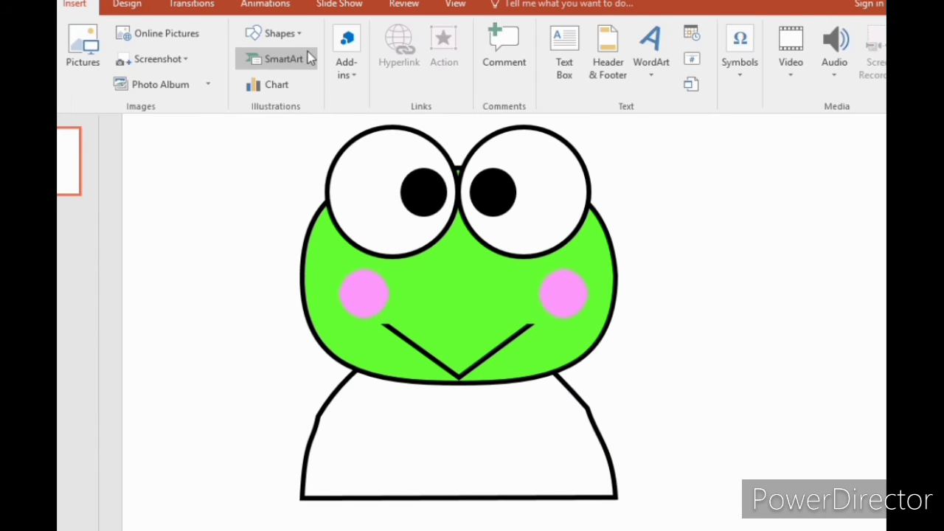
click(299, 33)
click(309, 73)
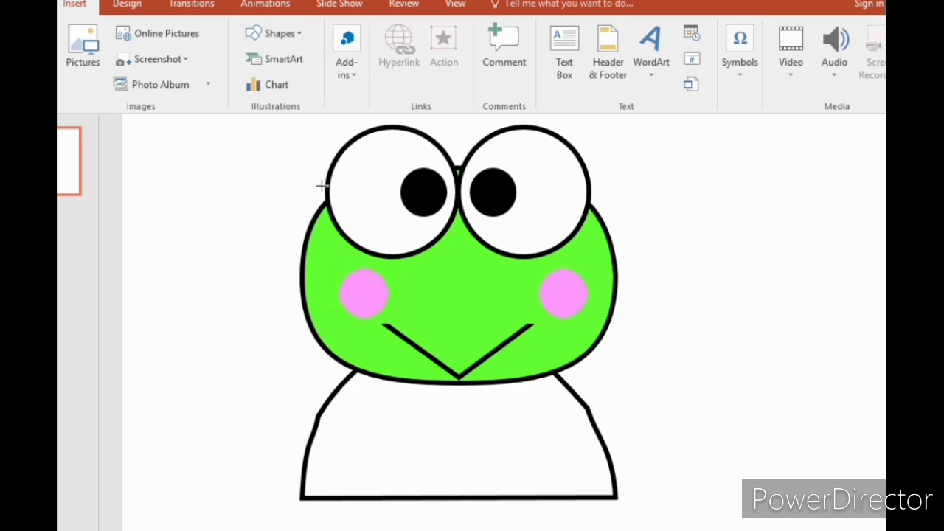
drag(461, 432, 484, 498)
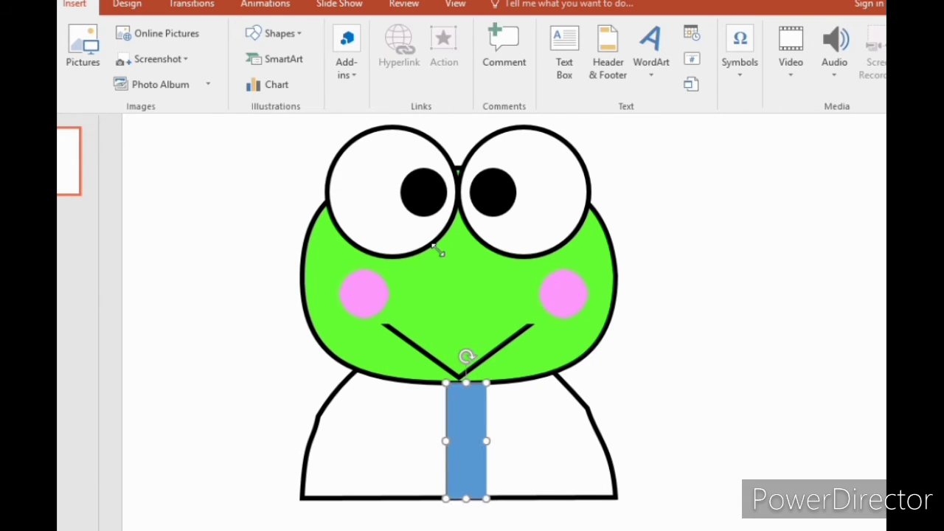
Step: Fill the vertical stripe on the body with standard red and remove its outline
click(410, 33)
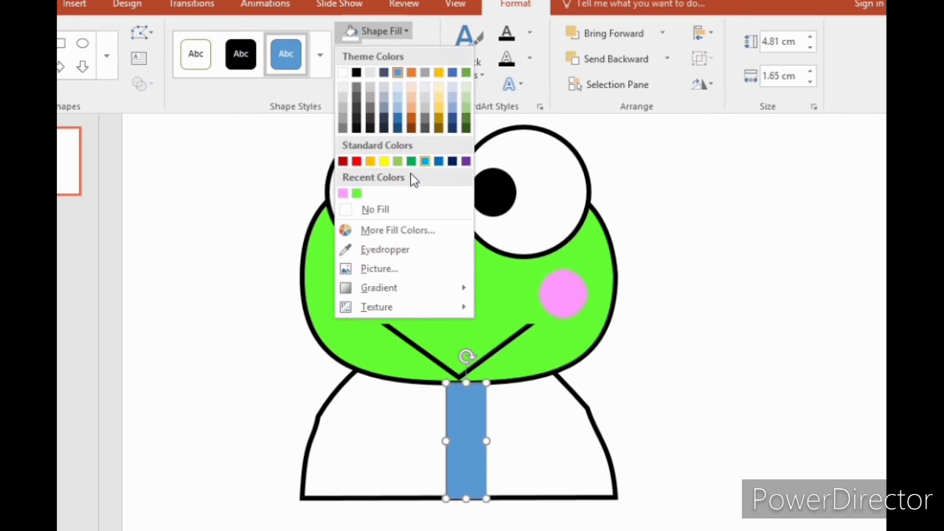
click(354, 160)
click(422, 57)
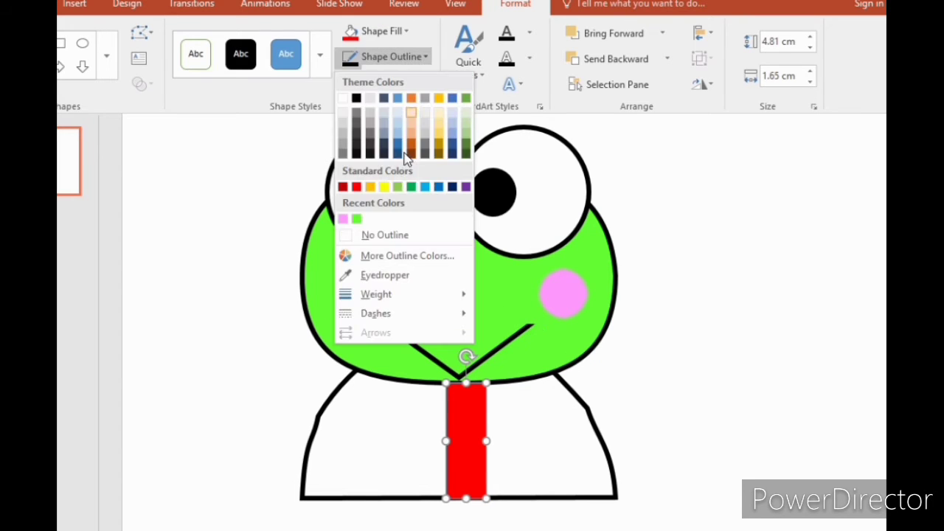
click(390, 242)
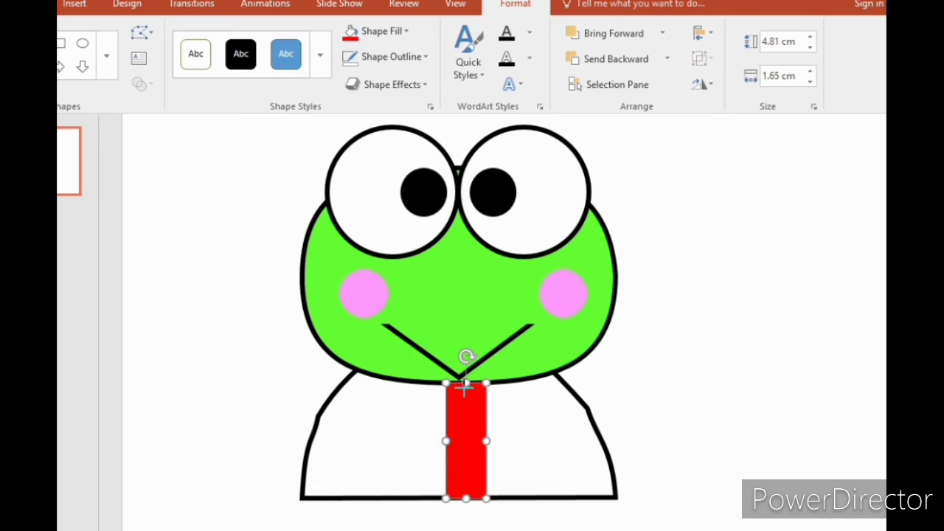
Step: Extend the red stripe upward to about 5.05 cm high and send it backward behind the green head
drag(465, 383, 466, 378)
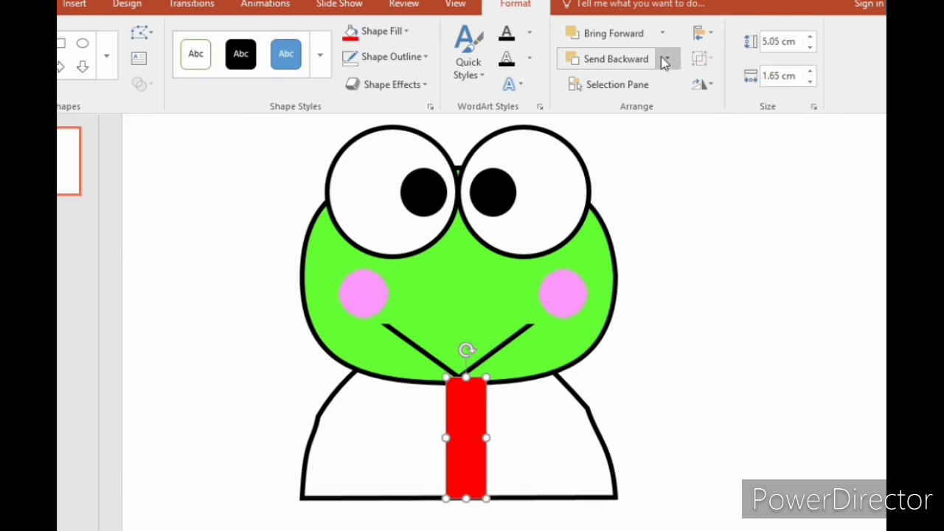
click(664, 61)
click(643, 82)
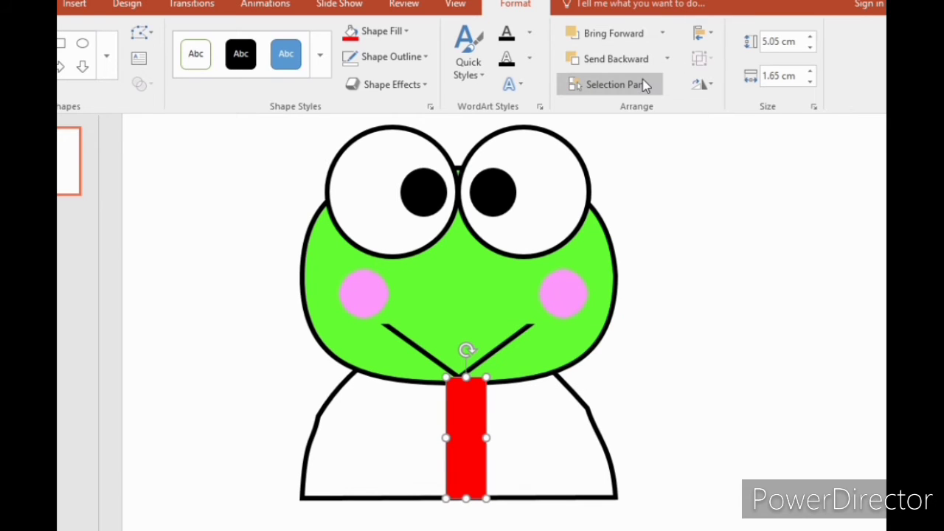
click(648, 84)
click(631, 59)
click(631, 59)
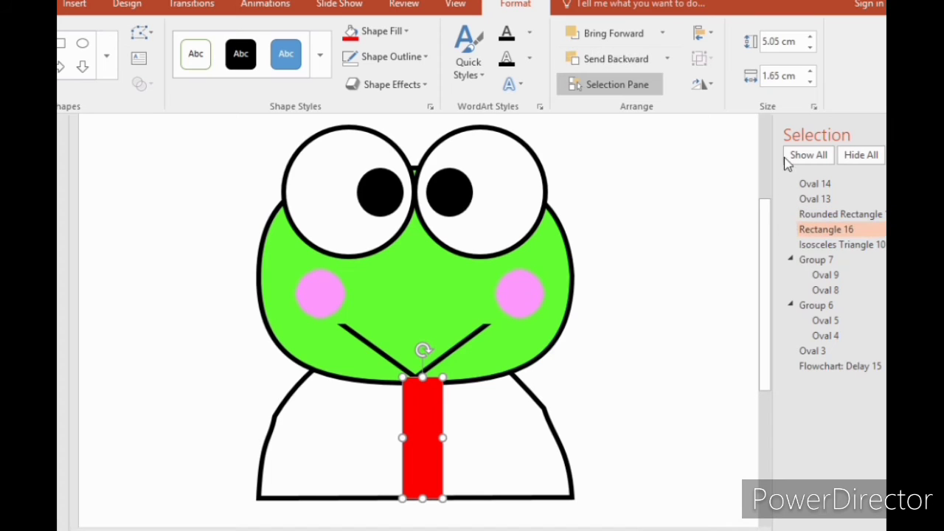
click(881, 134)
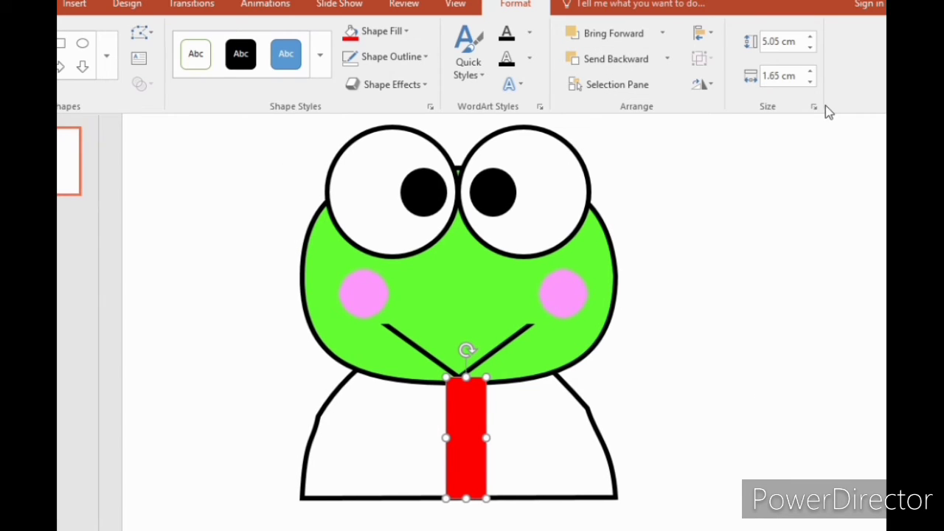
click(626, 63)
click(625, 63)
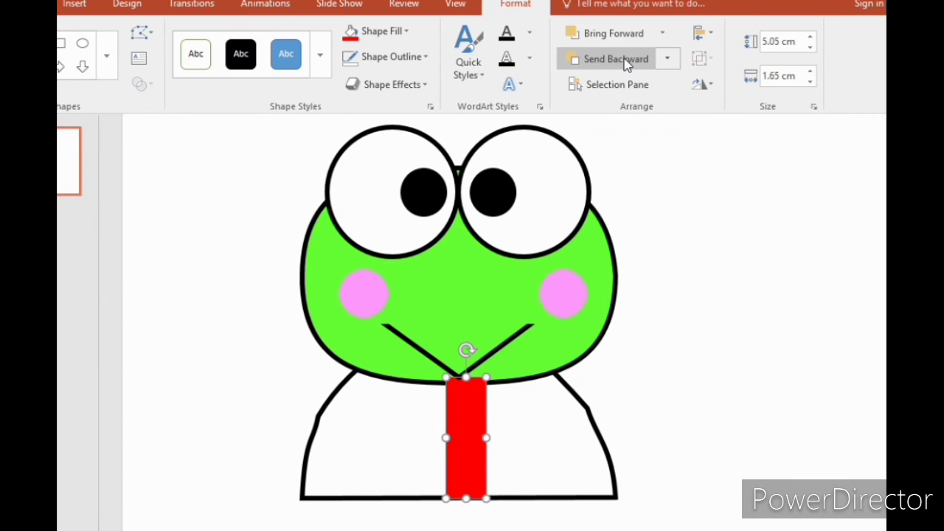
click(625, 63)
click(720, 325)
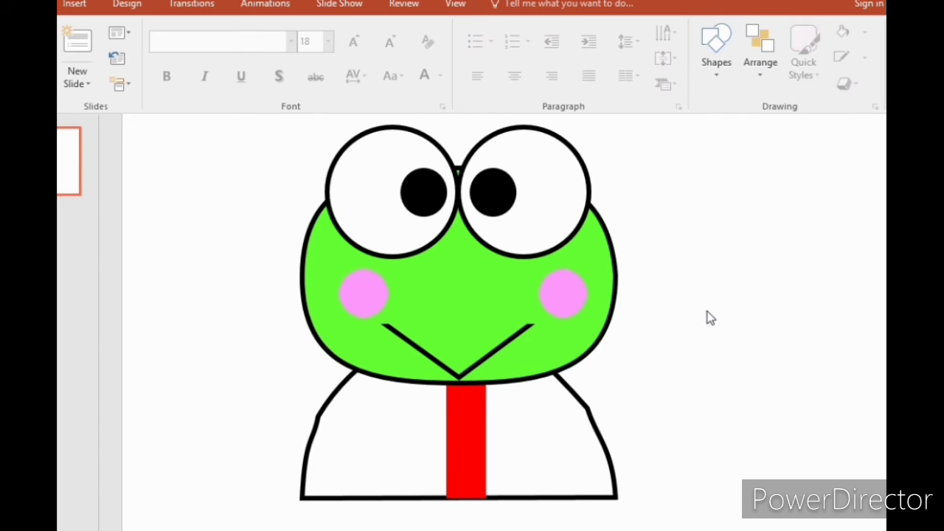
Step: Shift the red stripe slightly left so it sits centred beneath the mouth's lowest point
click(479, 465)
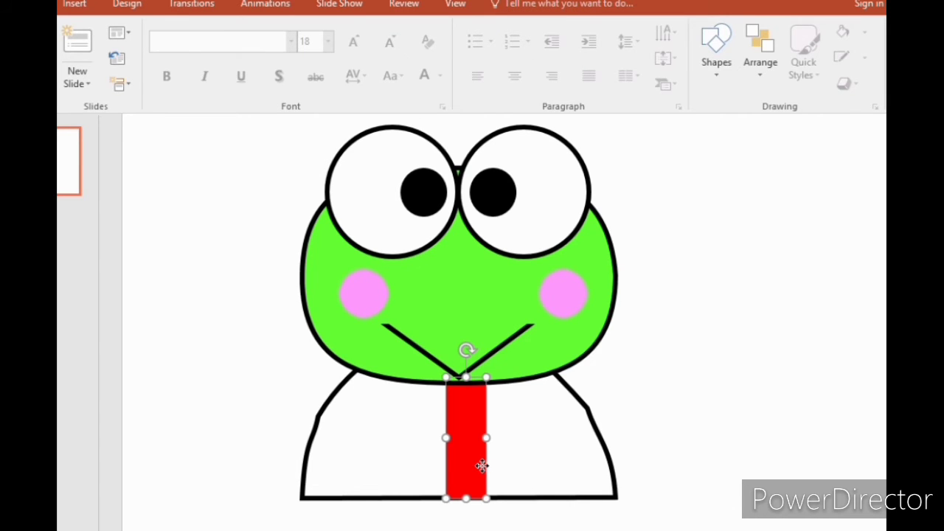
click(663, 417)
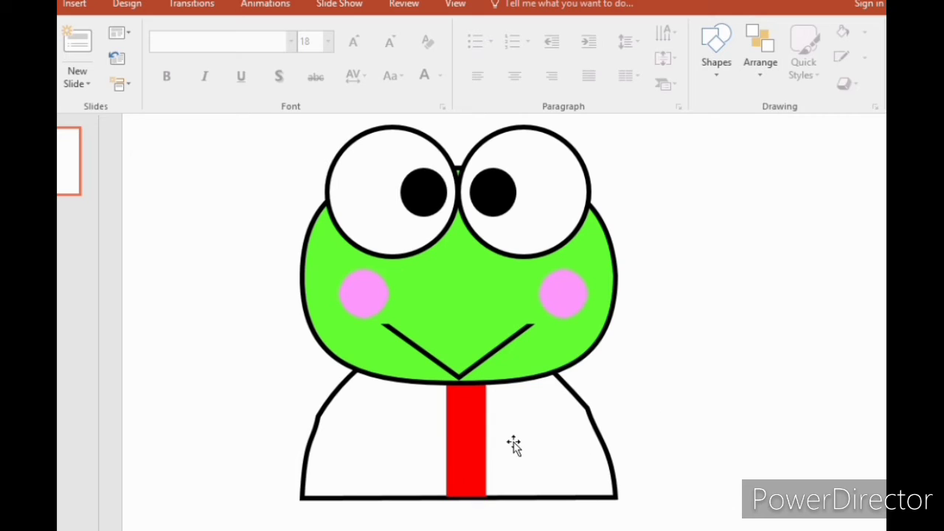
click(484, 436)
drag(484, 436, 484, 437)
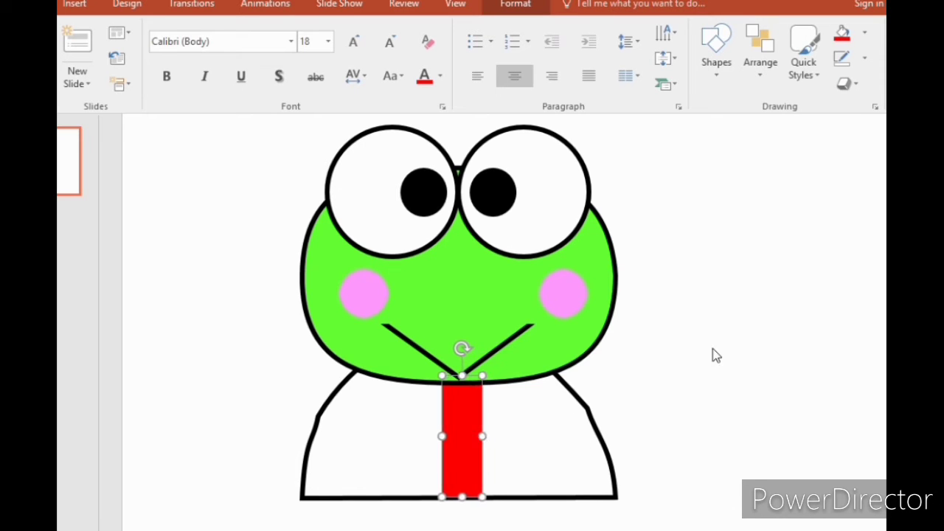
click(717, 354)
Step: Duplicate the red stripe, place the copy on the right half of the body and send it behind the head
click(485, 431)
click(465, 431)
key(ctrl+d)
drag(488, 434, 556, 422)
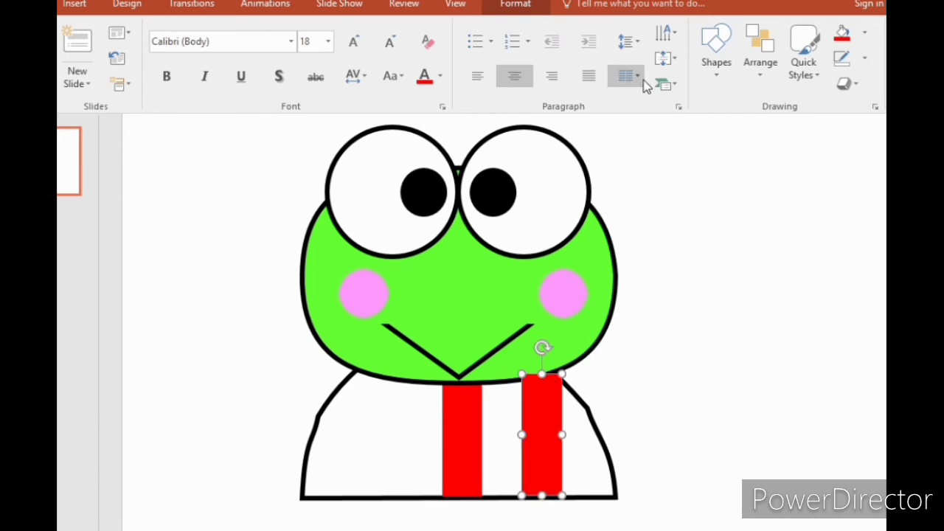
click(514, 5)
click(631, 62)
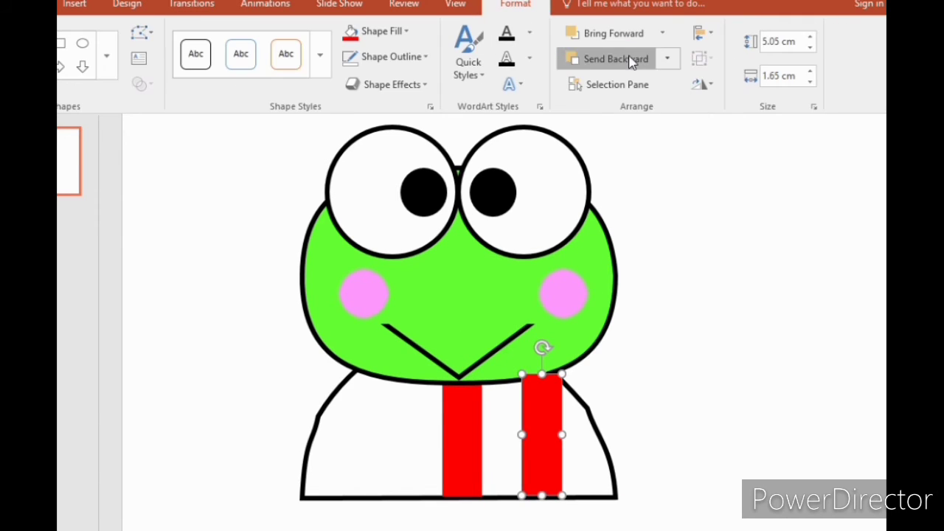
click(631, 62)
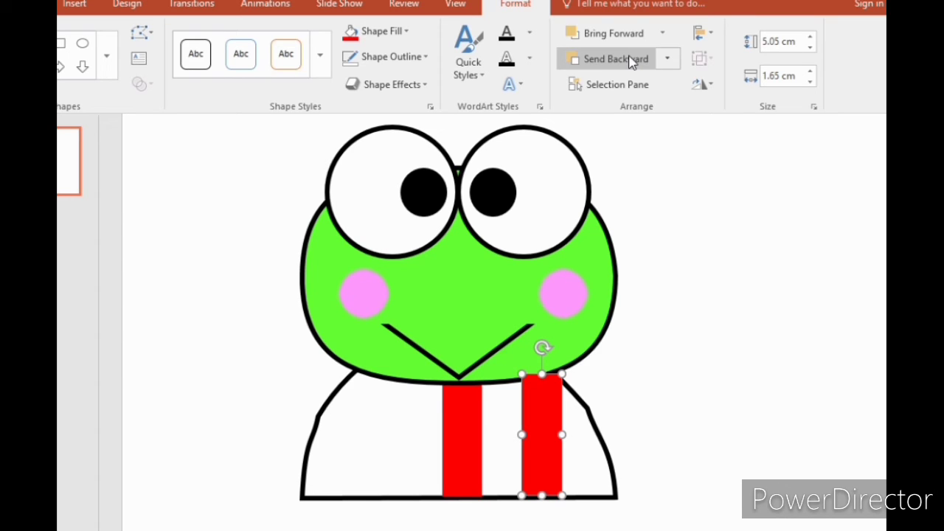
click(631, 62)
click(631, 62)
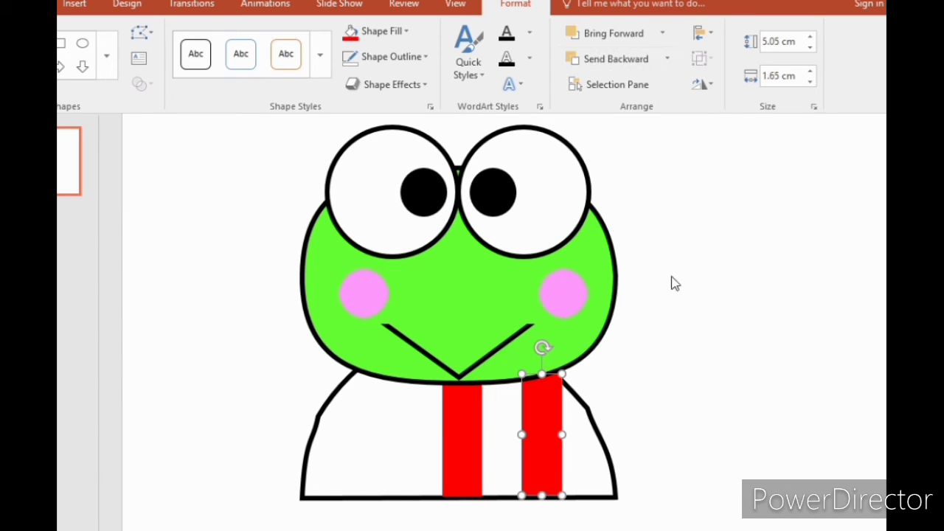
Step: Resize the right stripe to about 5.4 cm high and 1.35 cm wide and place a copy on the body's left half
click(592, 406)
click(549, 405)
drag(562, 435, 387, 391)
key(ctrl+v)
Step: Send the left red stripe backward behind the green head
click(413, 59)
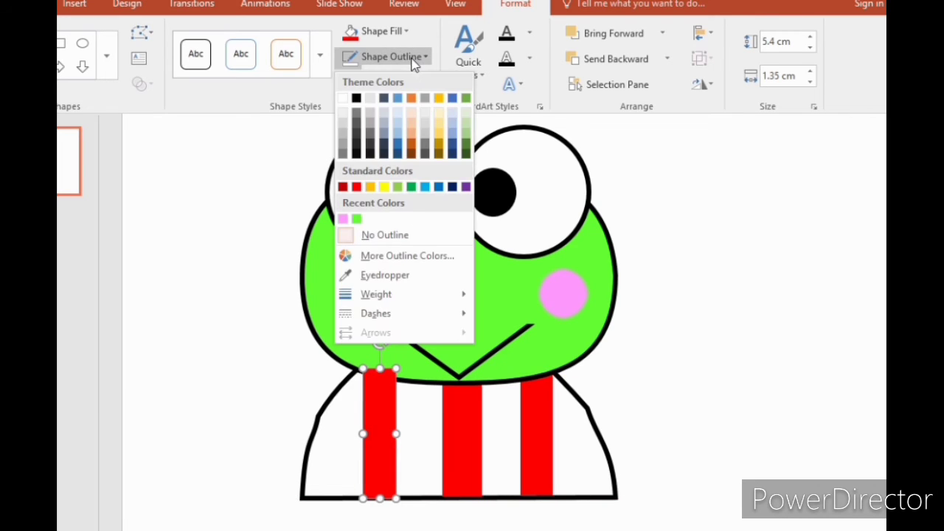
click(414, 59)
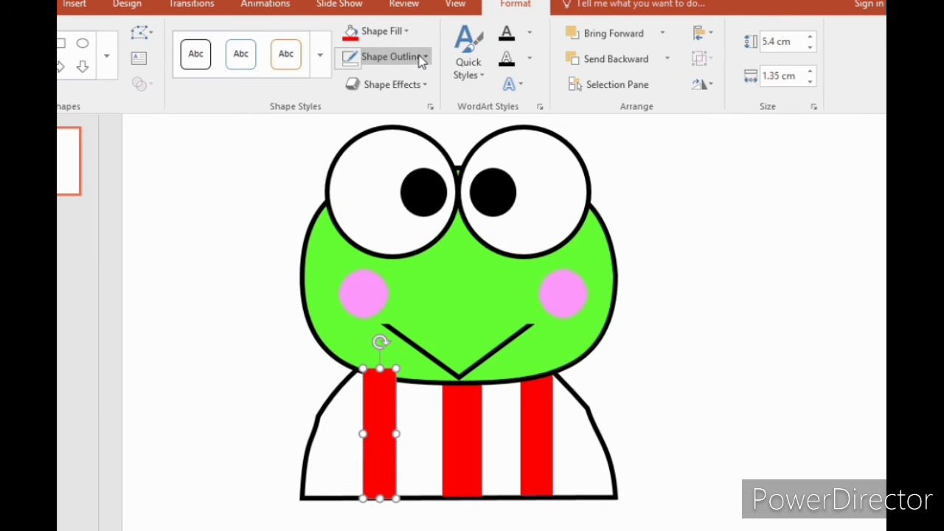
click(639, 64)
click(659, 373)
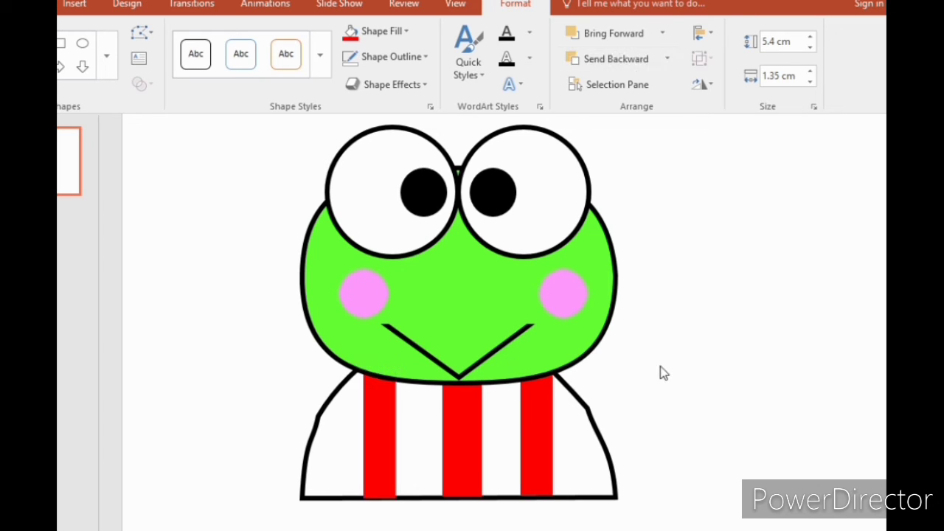
click(377, 449)
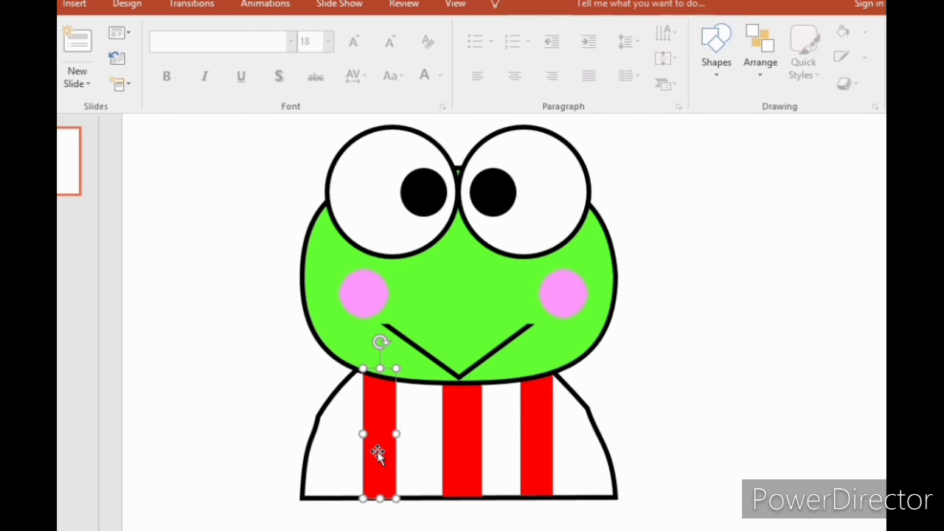
click(703, 423)
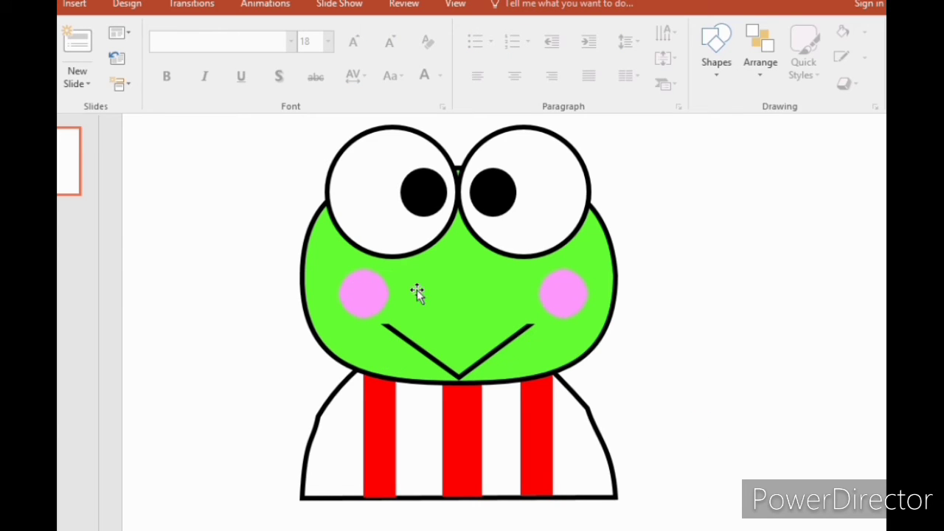
click(75, 5)
click(282, 37)
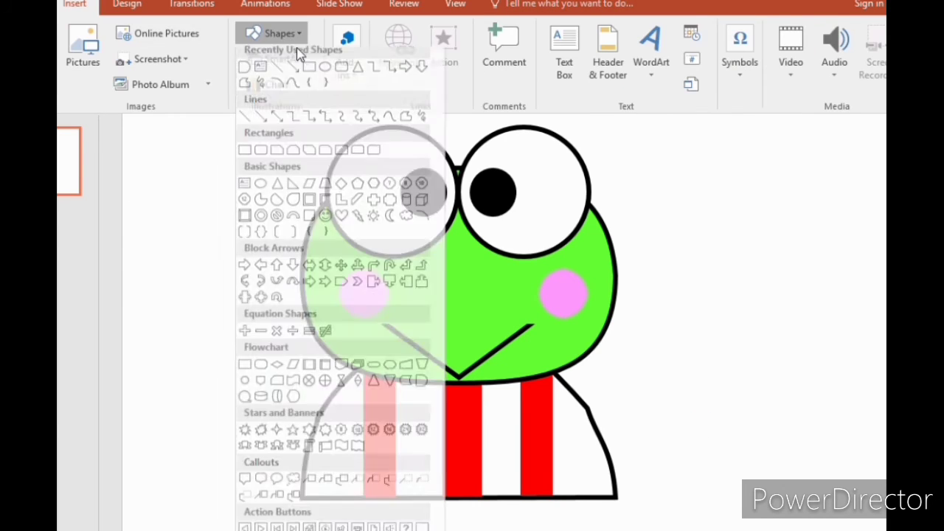
click(369, 75)
drag(158, 265, 198, 303)
key(Delete)
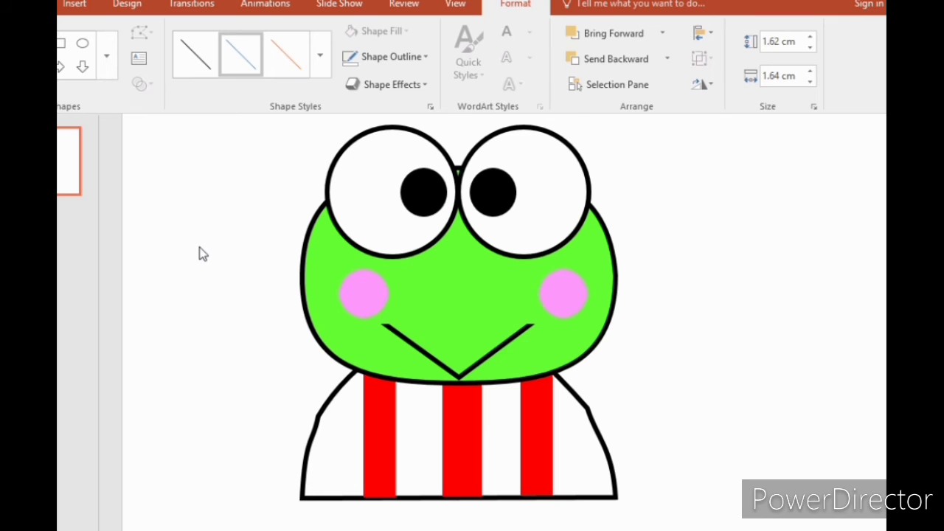
click(74, 4)
click(278, 34)
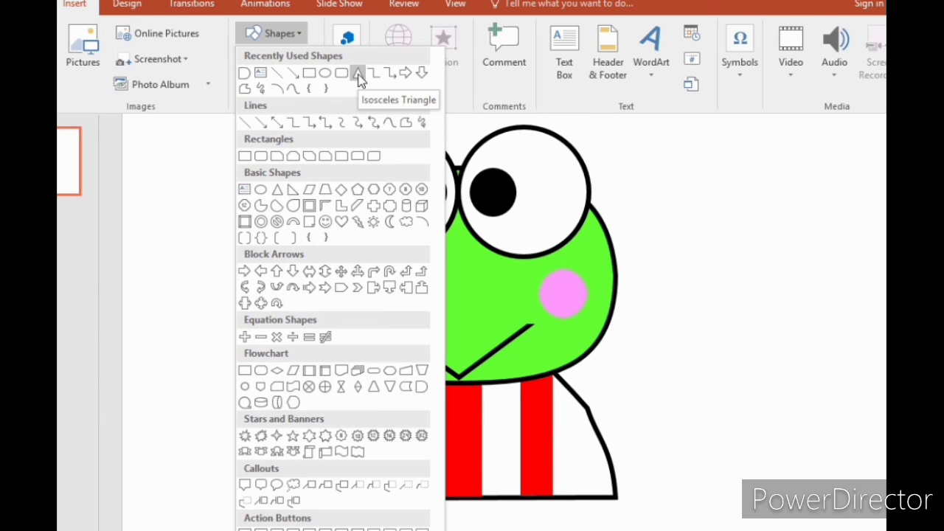
click(358, 75)
drag(194, 240, 231, 276)
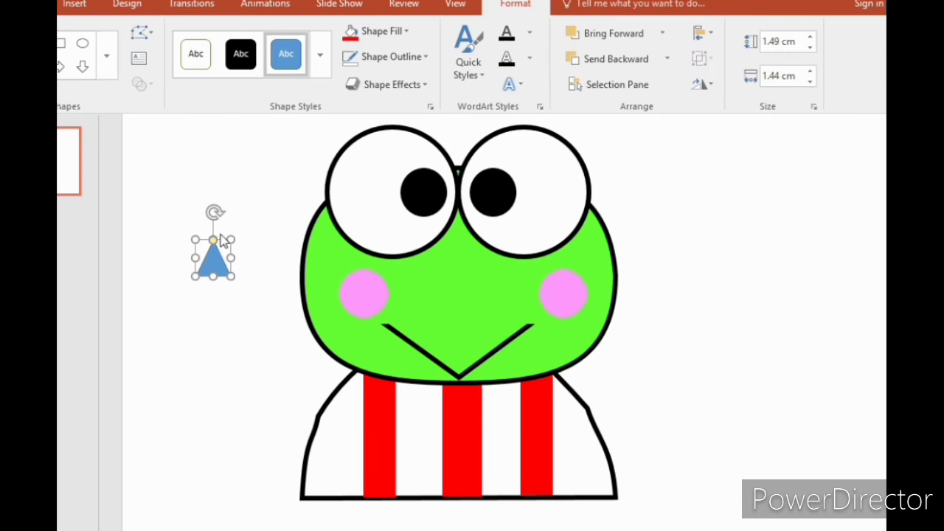
key(Delete)
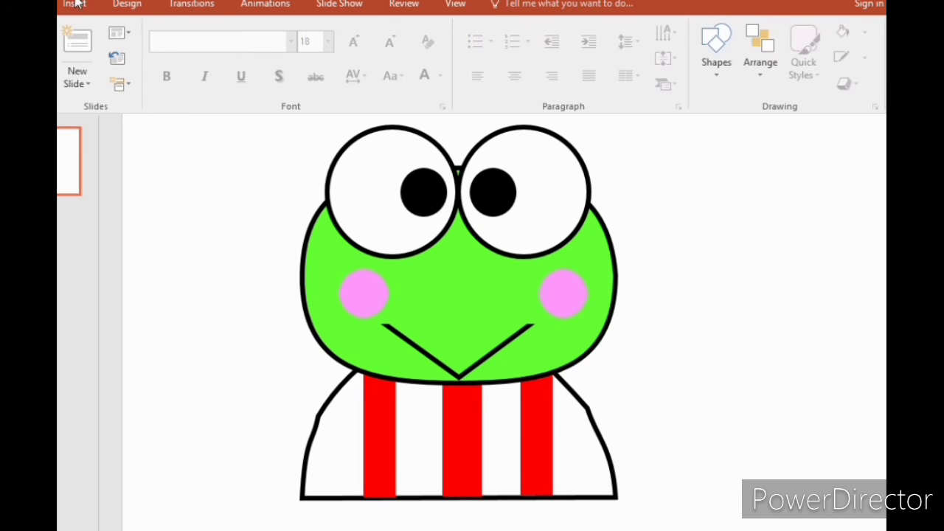
Step: Try a black Flowchart: Manual Operation shape about 2.42 by 1.91 cm, turned on its side, left of the frog
click(75, 4)
click(279, 37)
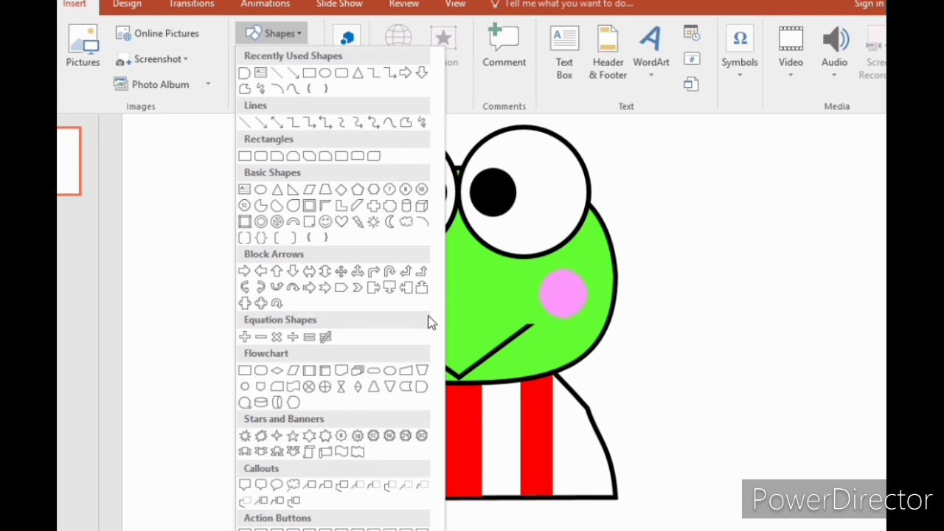
click(423, 372)
drag(190, 257, 234, 313)
drag(215, 230, 175, 284)
click(240, 53)
Step: Try bending the black shape's left and lower edges by editing its points, and delete the shape
click(140, 33)
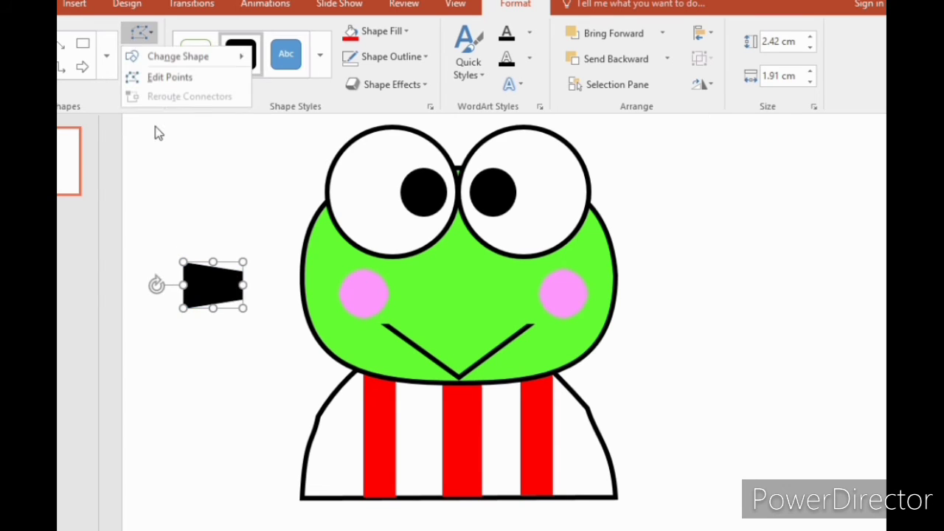
click(165, 80)
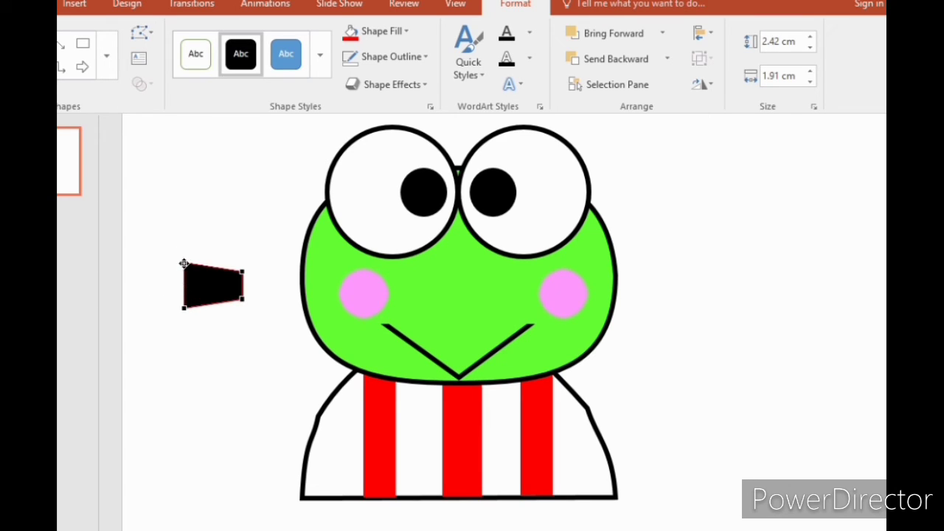
drag(180, 278, 149, 296)
click(183, 306)
drag(226, 296, 241, 290)
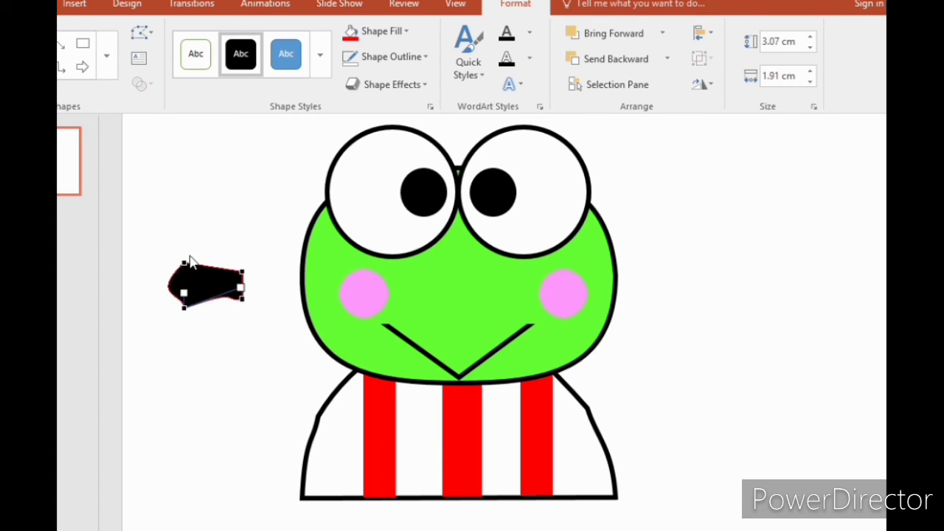
click(183, 262)
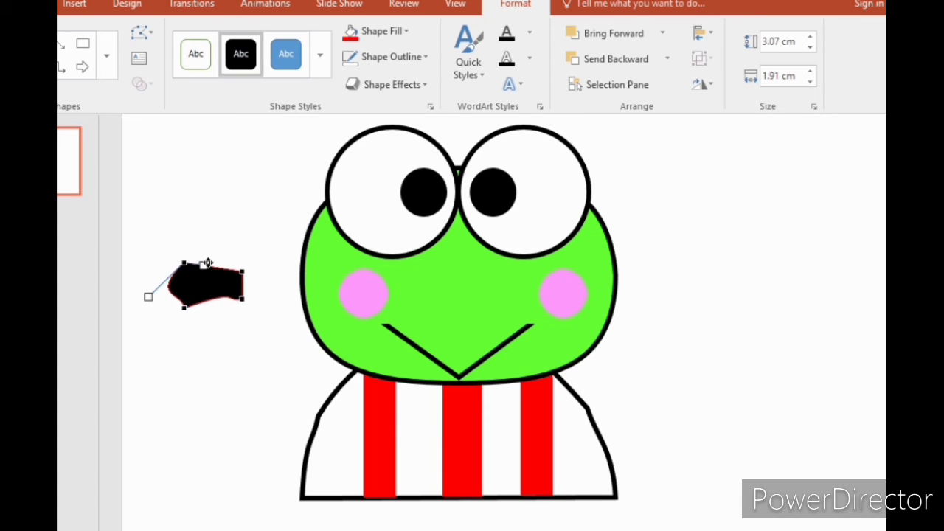
click(219, 310)
click(214, 295)
key(Delete)
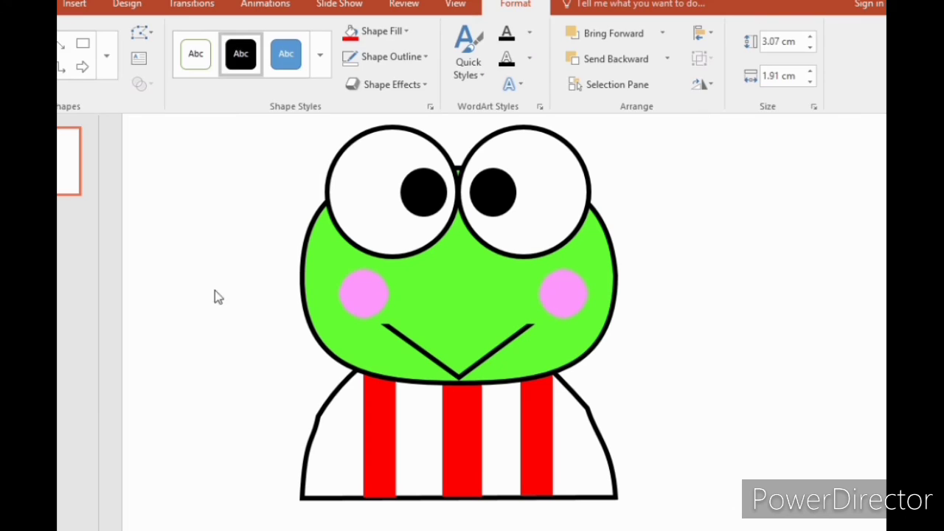
Step: Draw a Flowchart: Collate shape about 4.38 by 1.87 cm left of the frog, turn it sideways as a bow and apply the black style
click(75, 5)
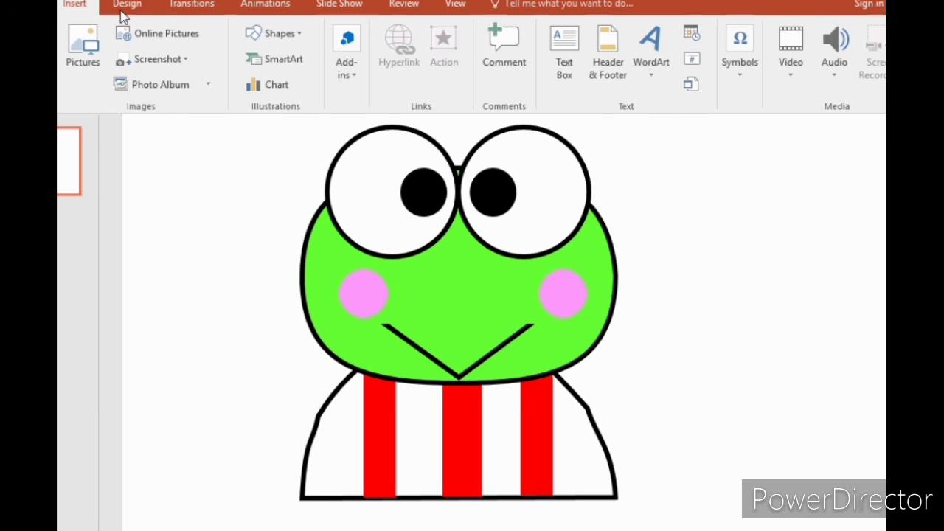
click(273, 33)
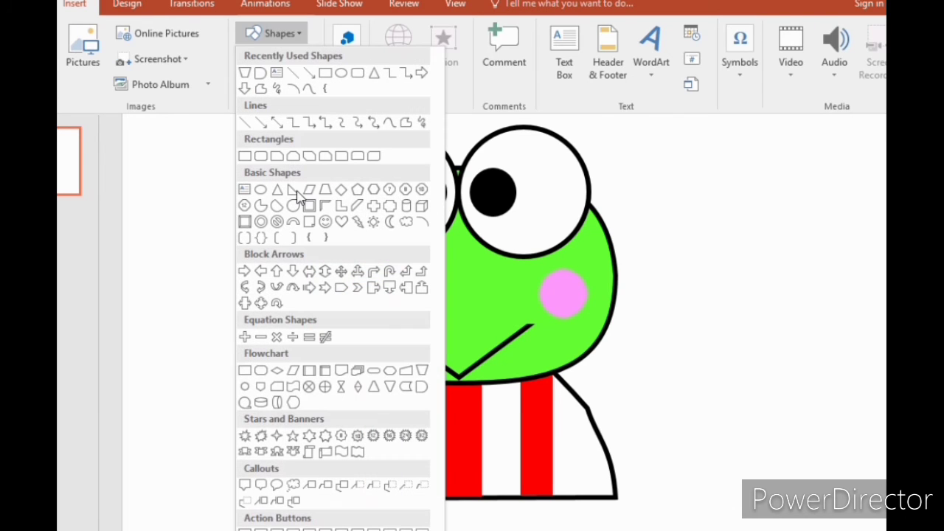
click(341, 387)
drag(211, 226, 256, 331)
drag(233, 200, 177, 274)
drag(268, 281, 251, 287)
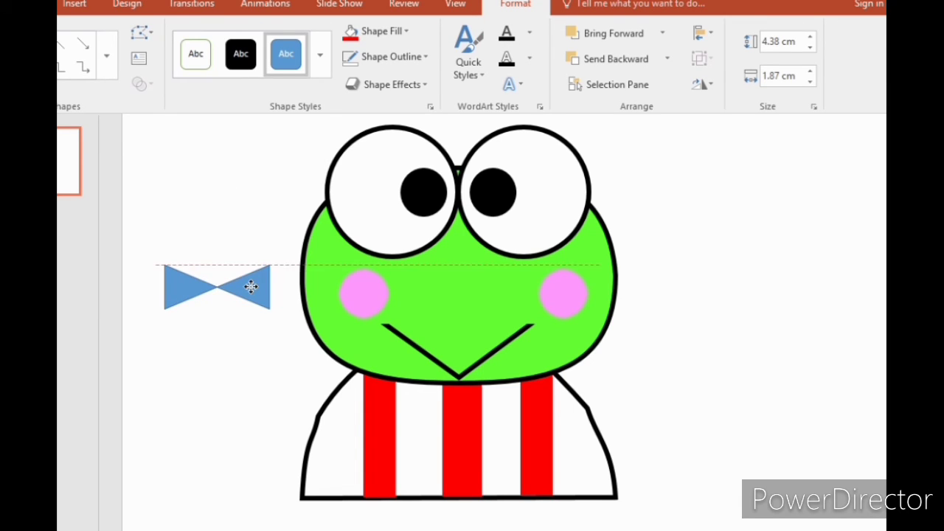
click(239, 52)
Step: Shorten the black bow from its left end to about 2.86 cm long
click(140, 33)
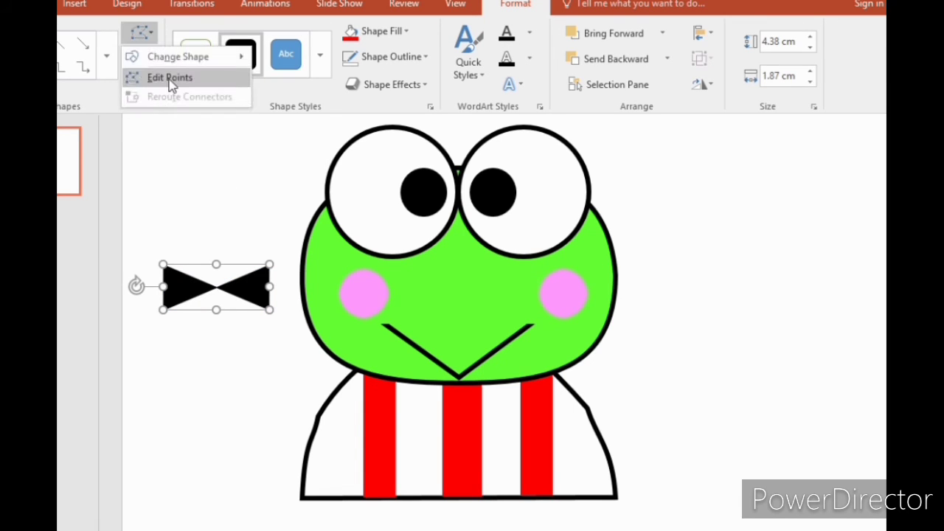
click(170, 78)
click(165, 290)
drag(164, 287, 211, 292)
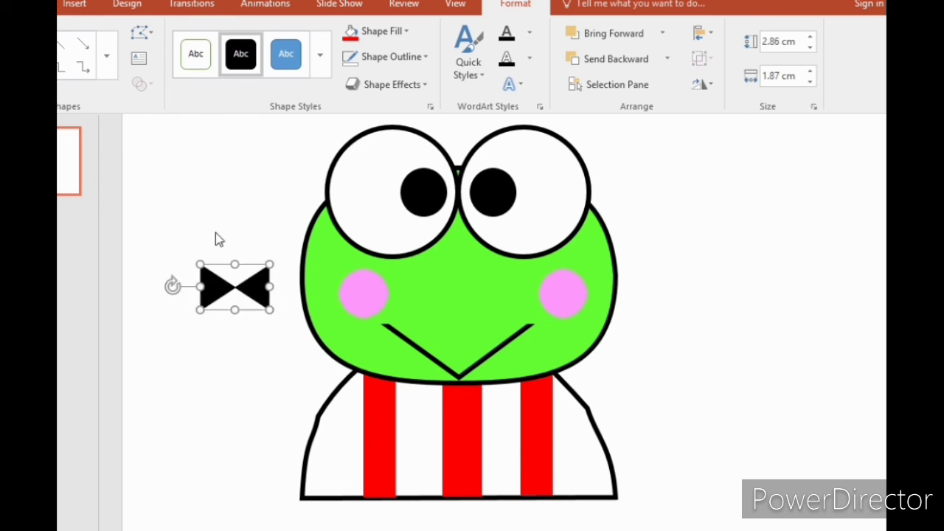
Step: Edit the black bow's points to curve its left edge outwards, lengthening it to about 3.46 cm
click(143, 33)
click(156, 81)
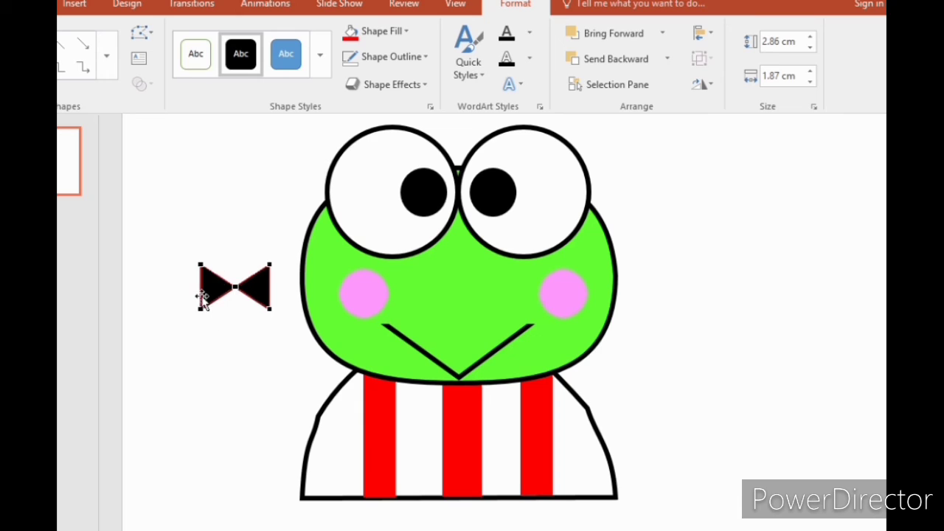
drag(199, 296, 180, 284)
click(202, 264)
click(259, 284)
Step: Edit the black bow's points to curve its right edge outwards, lengthening it to about 3.89 cm
click(139, 59)
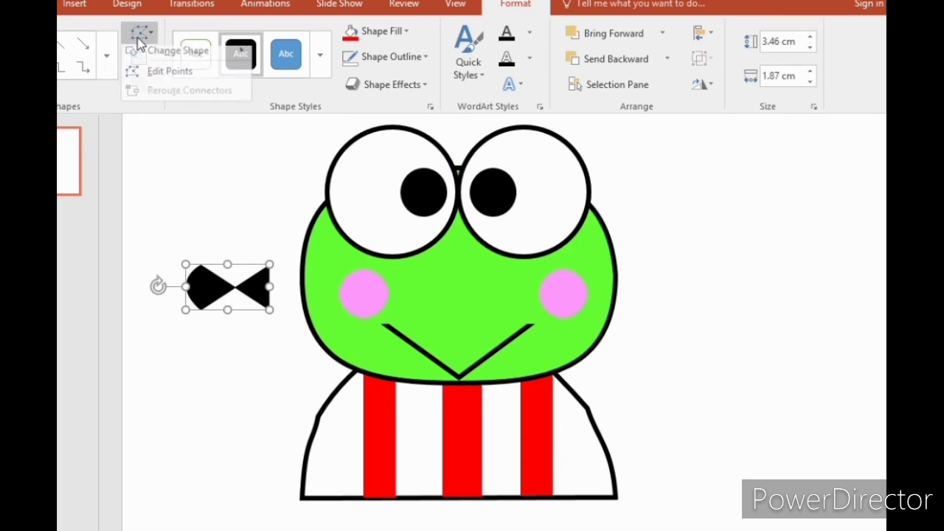
click(151, 76)
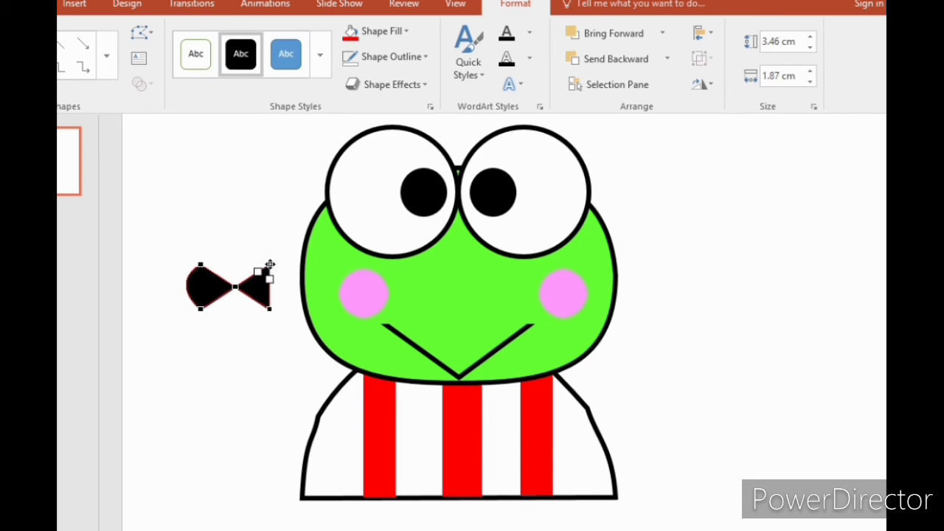
drag(270, 279, 480, 400)
click(267, 309)
click(248, 317)
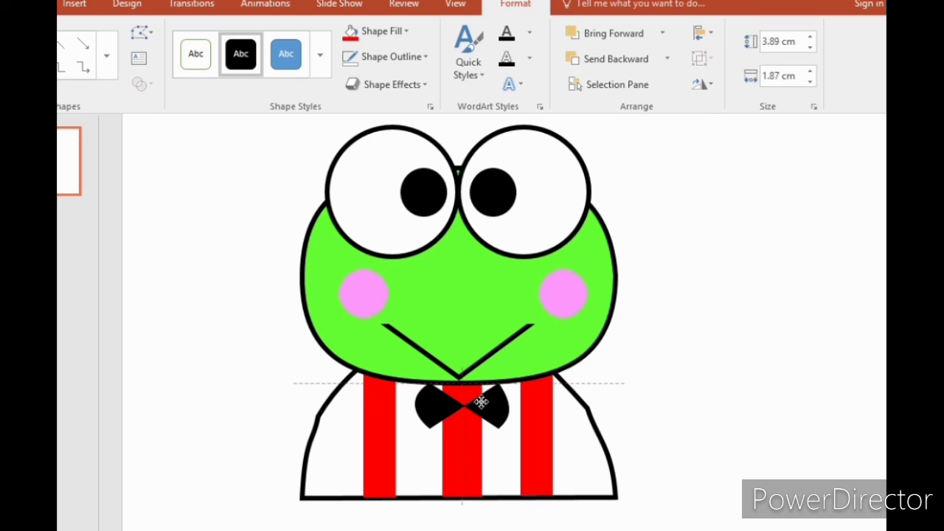
Step: Place the black bow over the middle red stripe just below the frog's chin and shorten it
click(481, 401)
drag(506, 404, 480, 405)
click(639, 394)
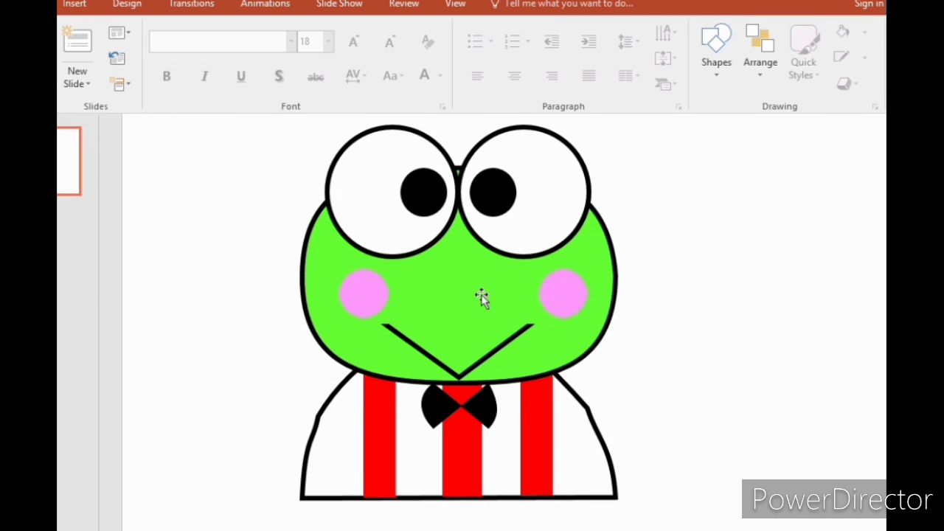
Step: Draw a rounded rectangle about 3.44 by 2.3 cm, tilted clockwise, at the frog's left shoulder as an arm
click(74, 5)
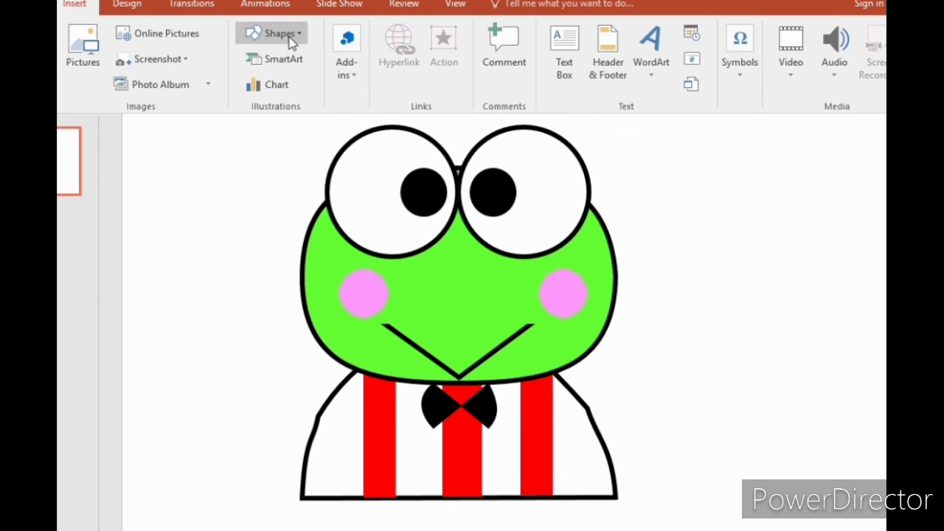
click(281, 34)
click(357, 73)
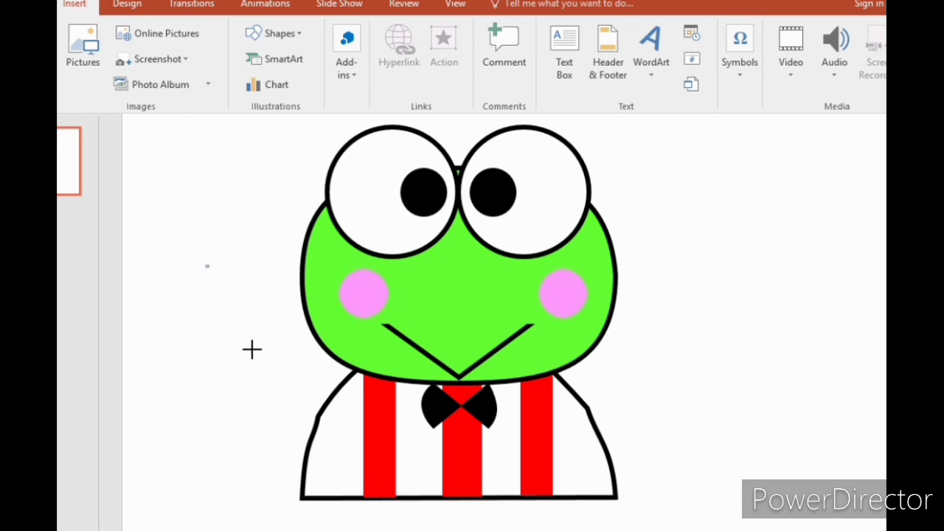
drag(205, 264, 304, 314)
drag(277, 303, 310, 381)
drag(296, 326, 325, 328)
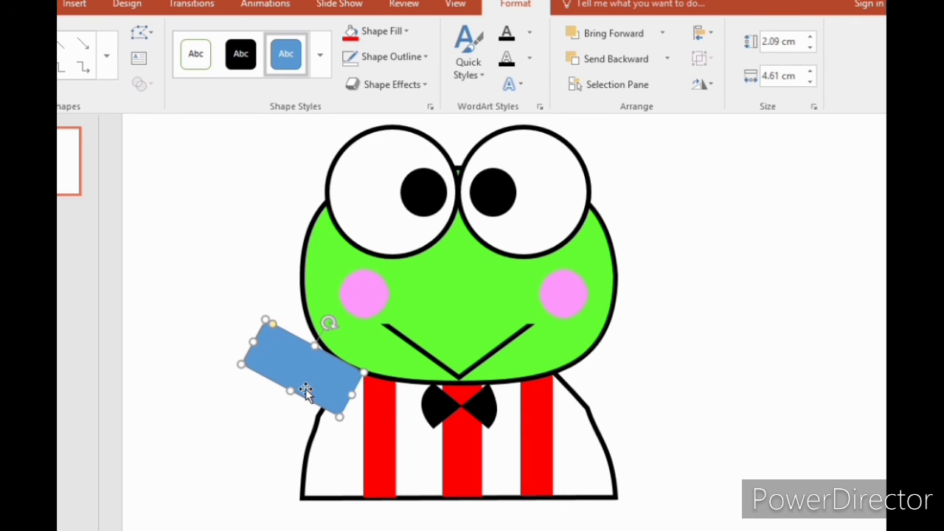
drag(253, 342, 277, 352)
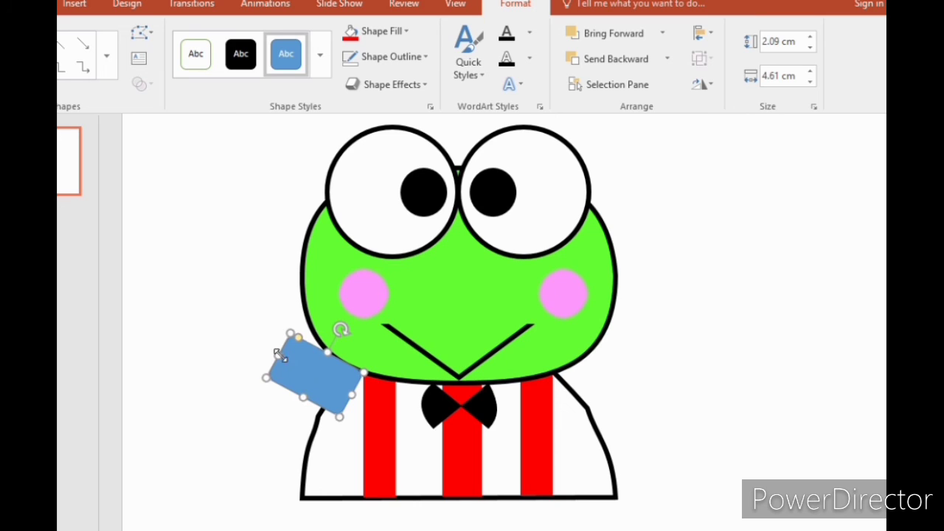
drag(302, 394, 299, 402)
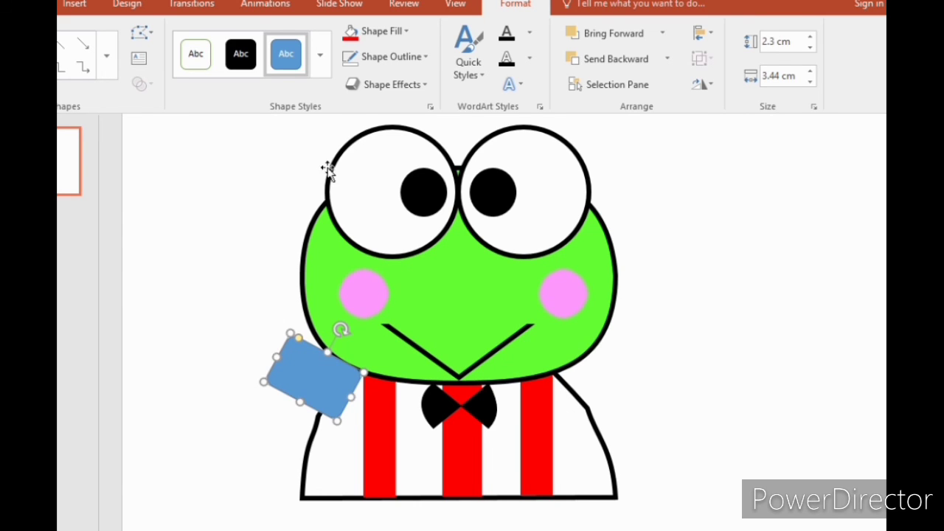
Step: Give the arm the recently used bright green fill and a black 6 pt outline
click(405, 32)
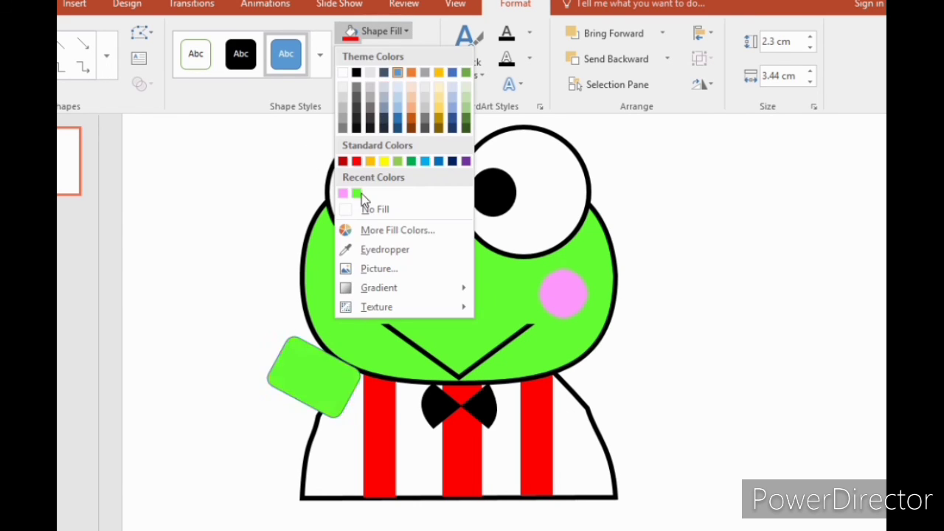
click(356, 193)
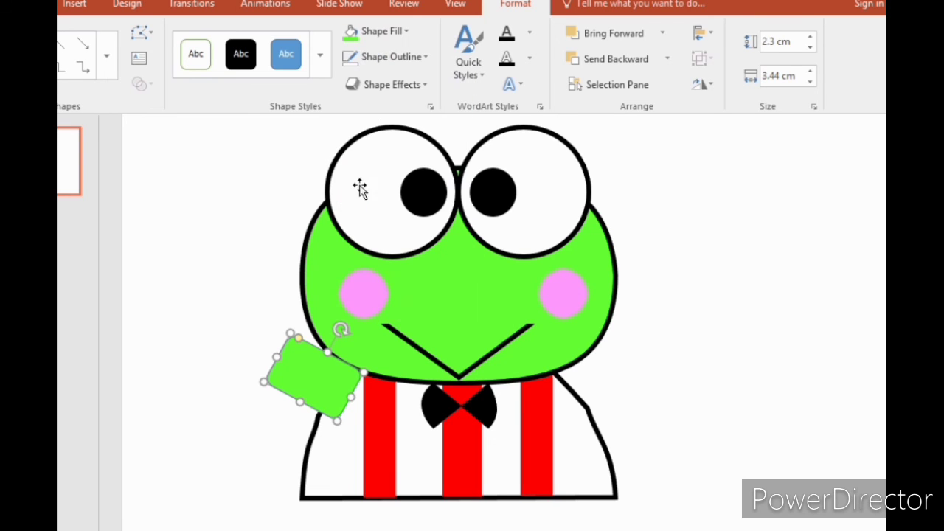
click(420, 65)
click(357, 96)
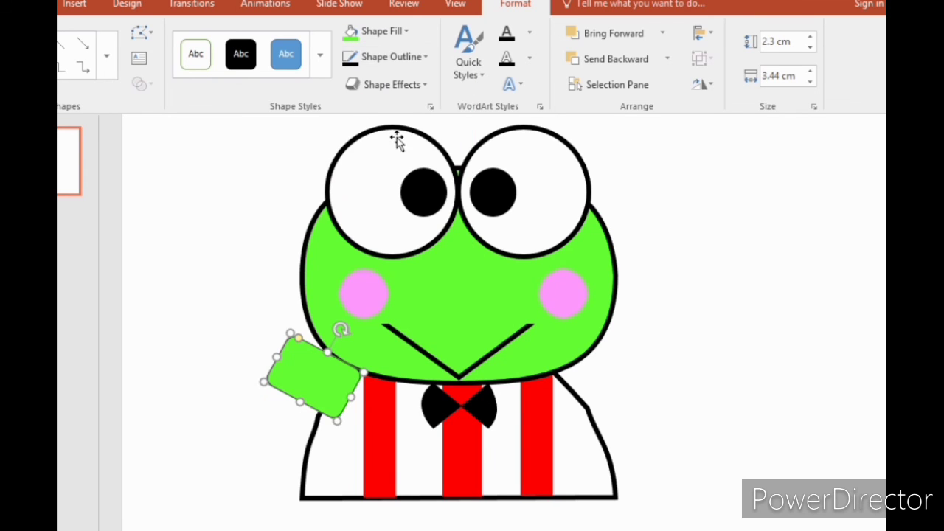
click(425, 65)
mouse_move(403, 294)
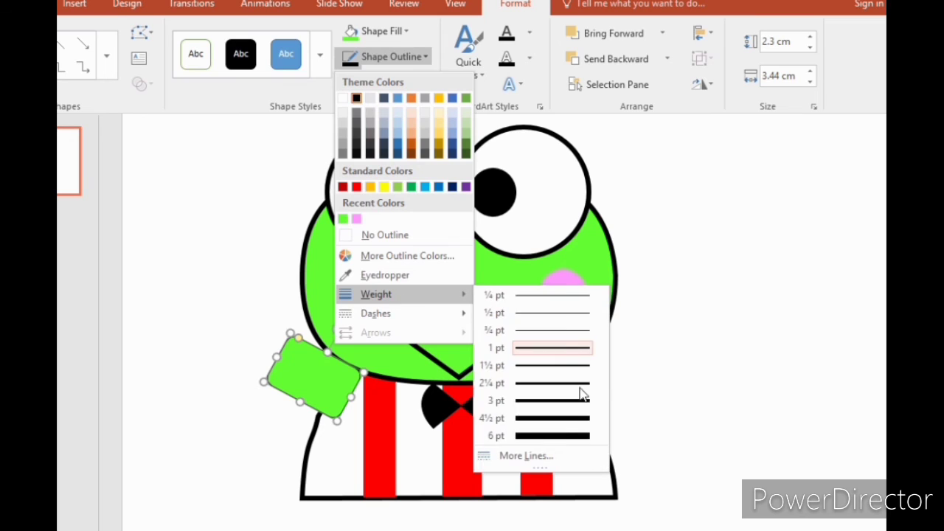
click(556, 436)
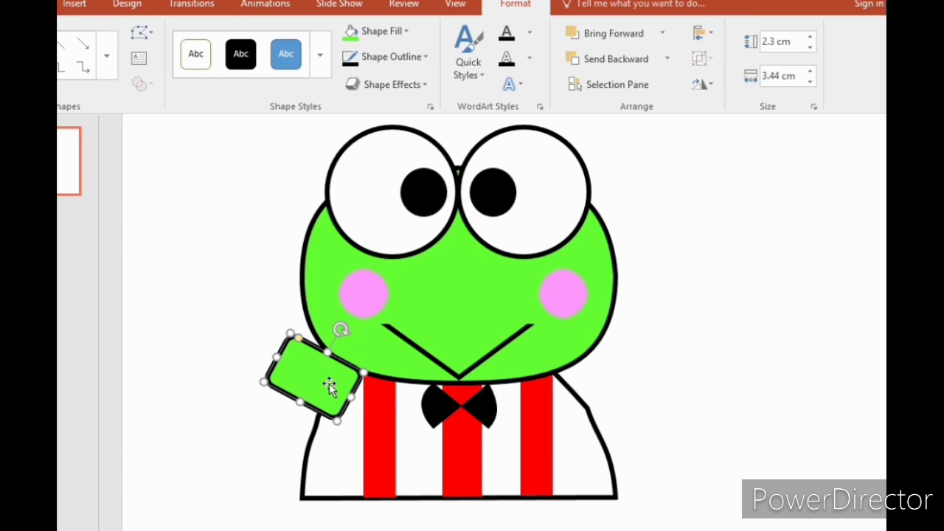
Step: Move the green arm up slightly and send it to the back behind the frog's head and body
drag(327, 379, 330, 380)
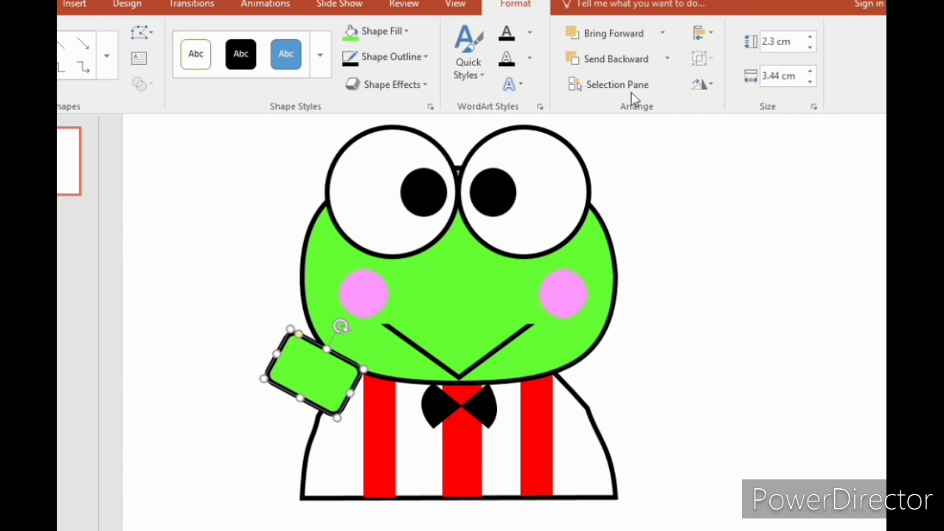
click(669, 59)
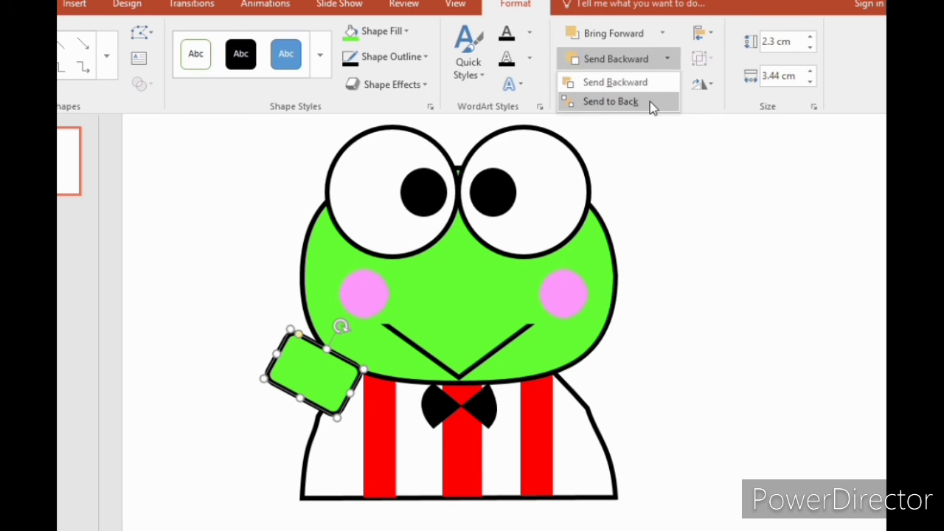
click(652, 105)
click(680, 295)
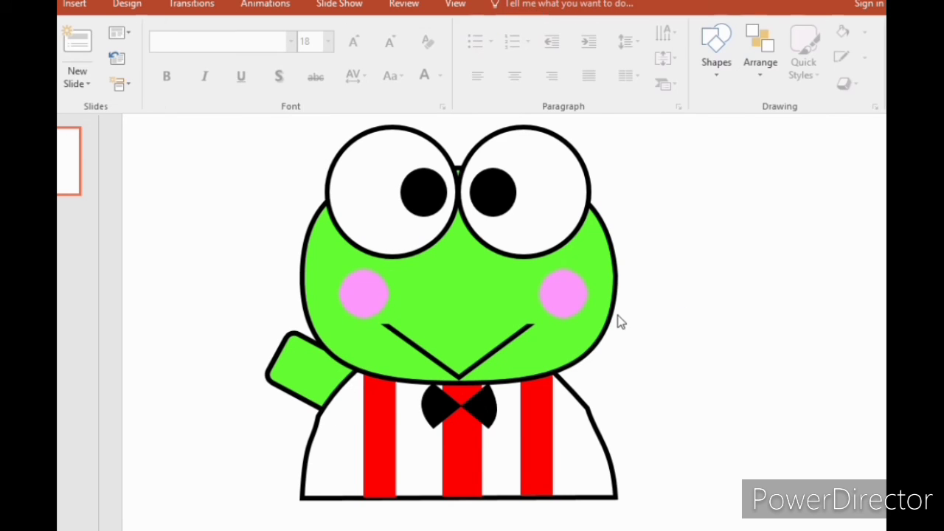
Step: Edit the arm's points to shape its outer end into curved webbed fingers, widening it to about 3.77 cm
double_click(326, 379)
click(141, 33)
click(152, 78)
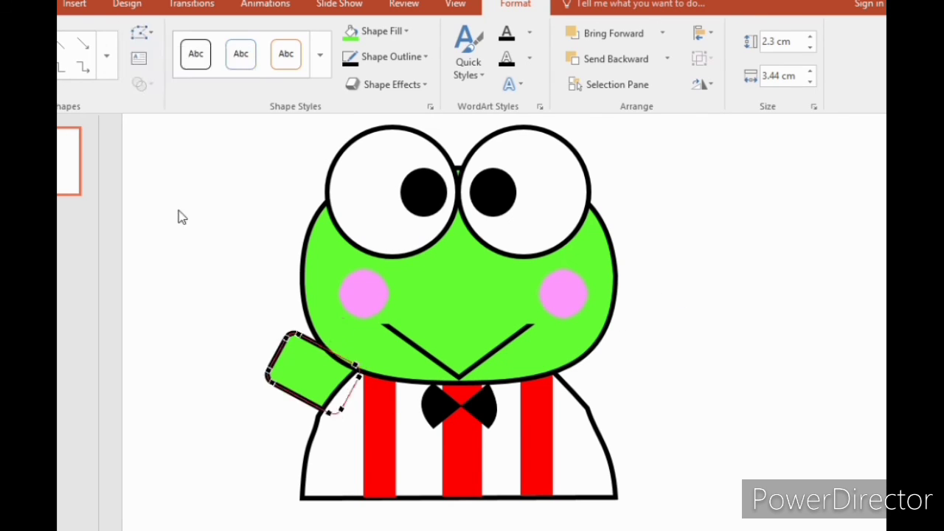
click(272, 365)
click(293, 335)
click(288, 338)
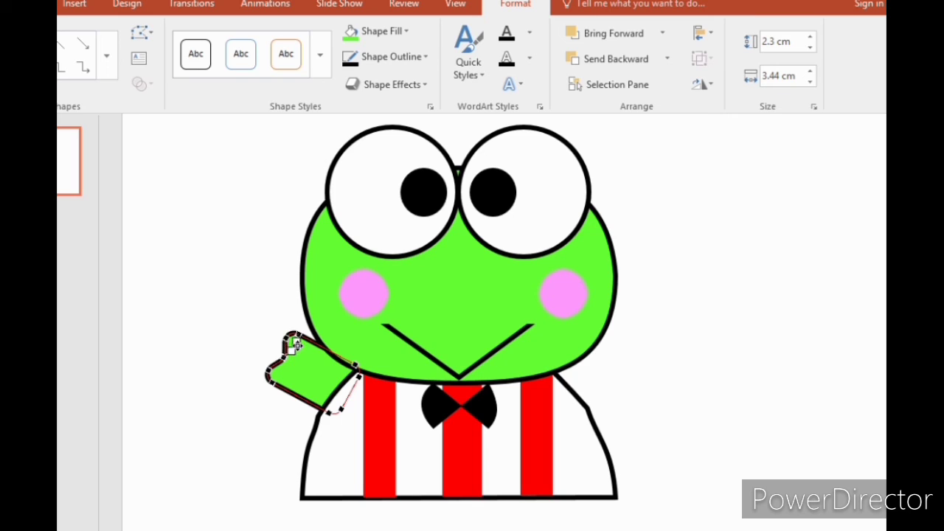
click(275, 374)
drag(271, 370, 272, 347)
click(251, 312)
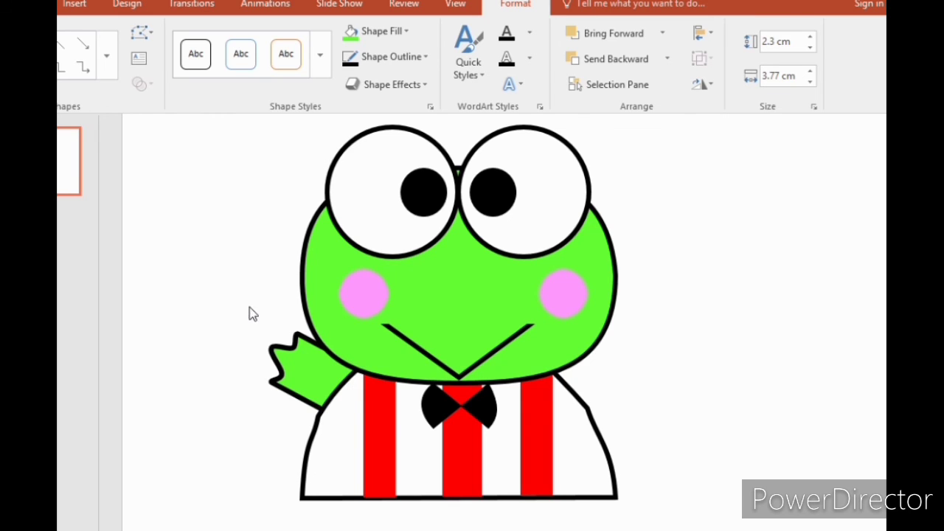
Step: Enlarge the left arm to about 2.73 cm high and place a copy over the right side of the body
click(294, 398)
drag(295, 399, 549, 406)
key(ctrl+c)
key(ctrl+v)
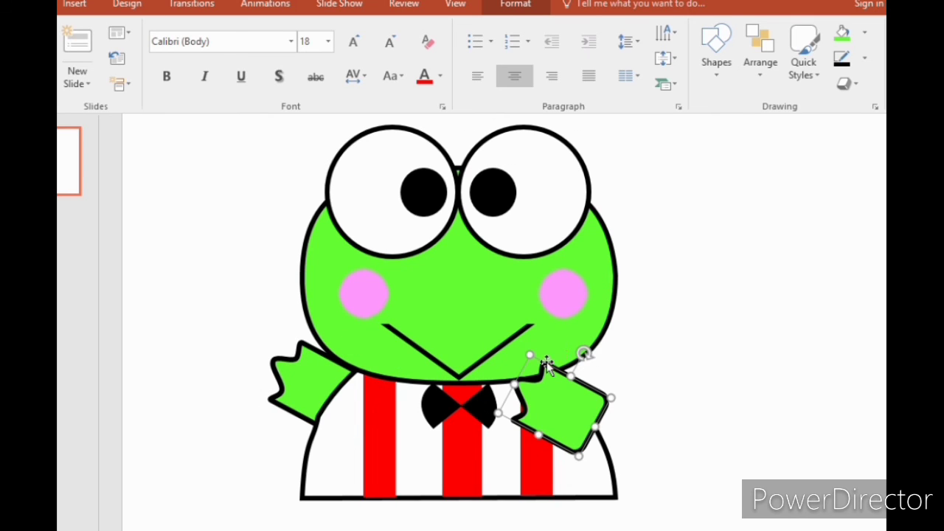
Step: Turn the copied arm so its fingers point outwards at the right shoulder, and send it to the back
drag(584, 354, 626, 444)
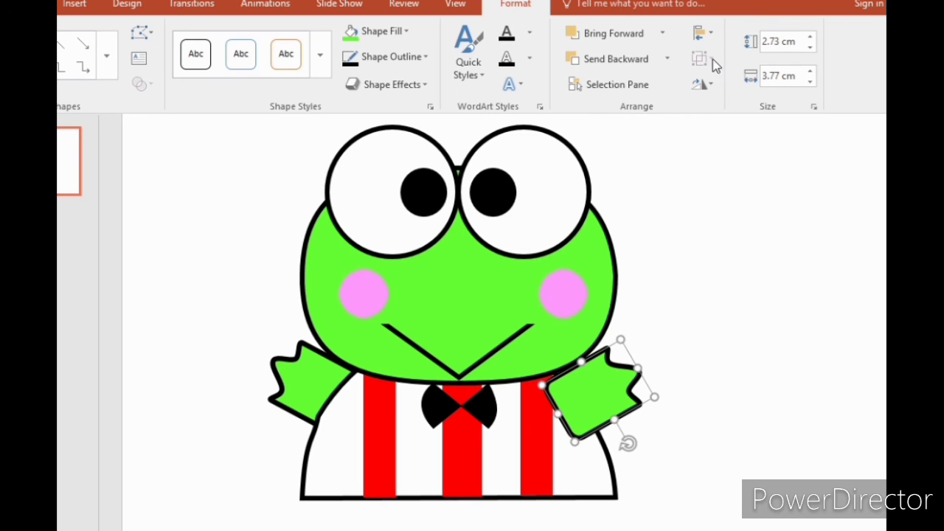
click(666, 59)
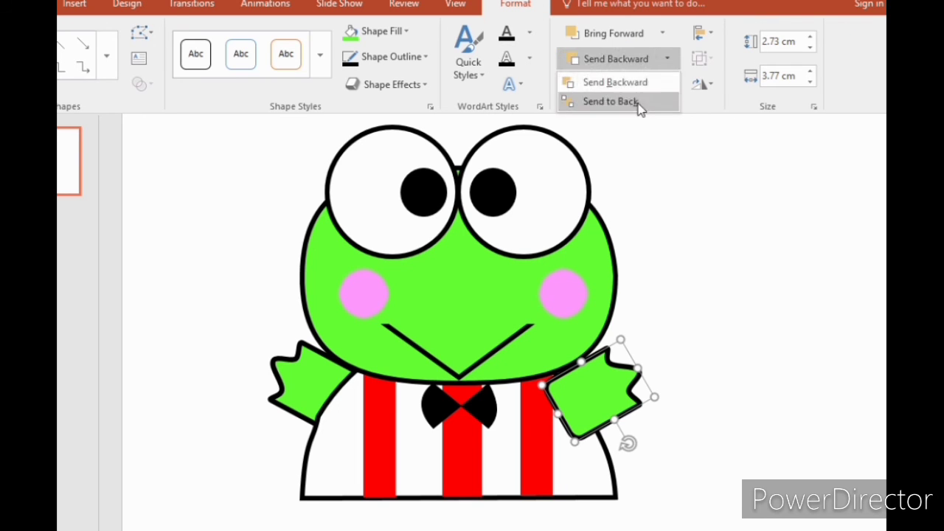
click(639, 105)
click(673, 404)
click(611, 381)
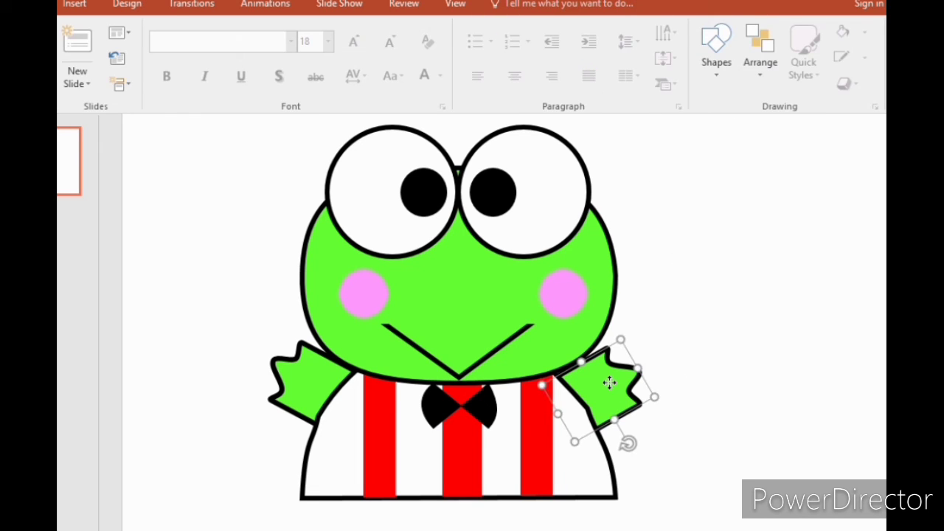
click(715, 327)
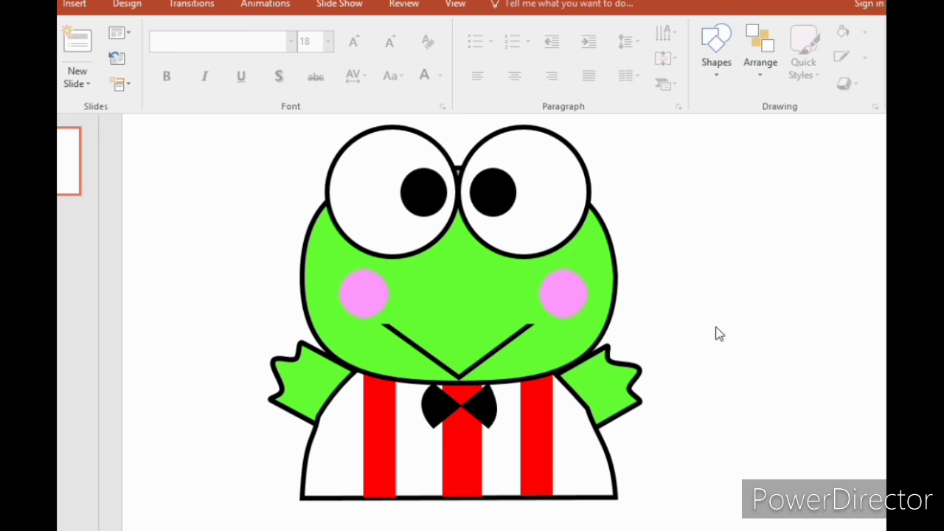